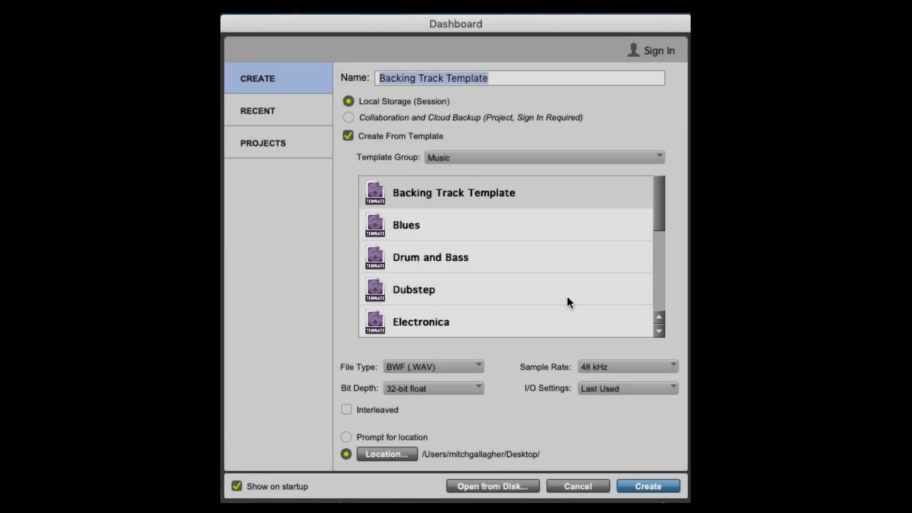
Step: Name the session Blues Track and create it from the Backing Track Template
{"action": "type", "text": "Blues Trac"}
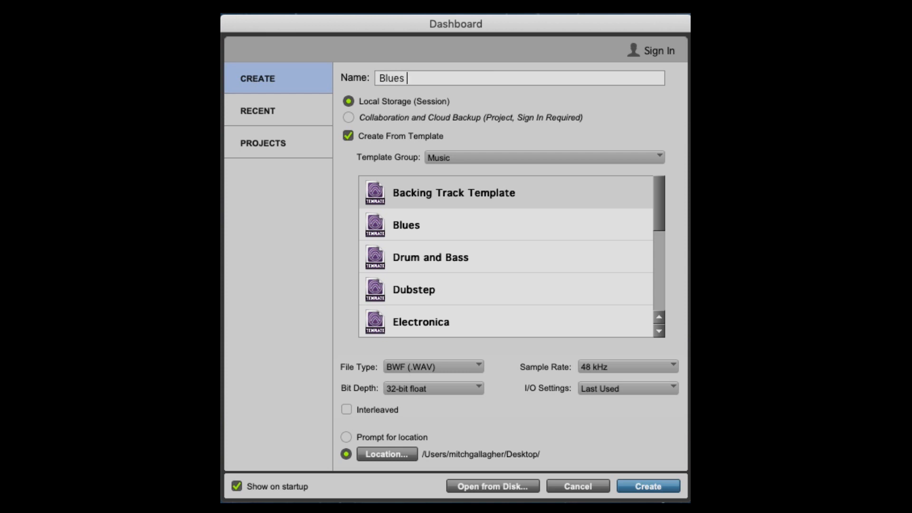
{"action": "type", "text": "k"}
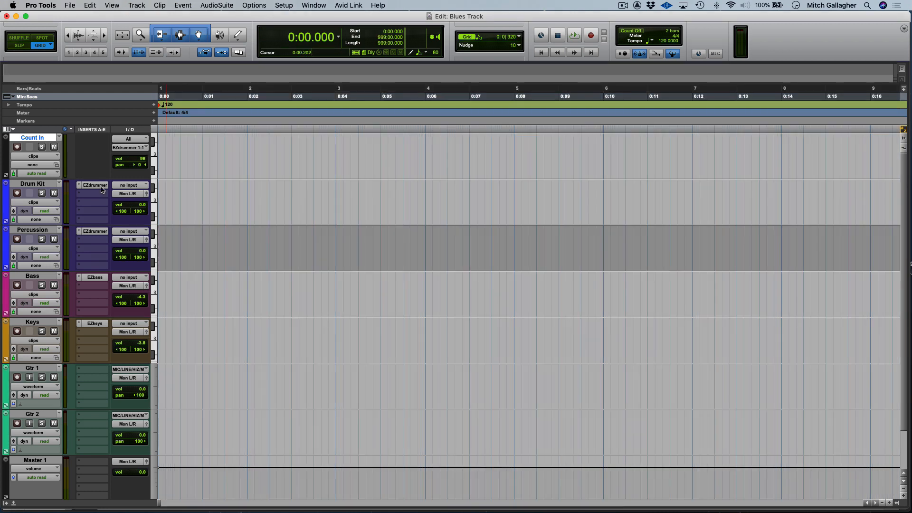
Step: Place EZdrummer's Straight 4/4 intro count-in Variation 01 at the start of the Count In track and duplicate it for a second bar
{"action": "left_click", "coordinate": [100, 187]}
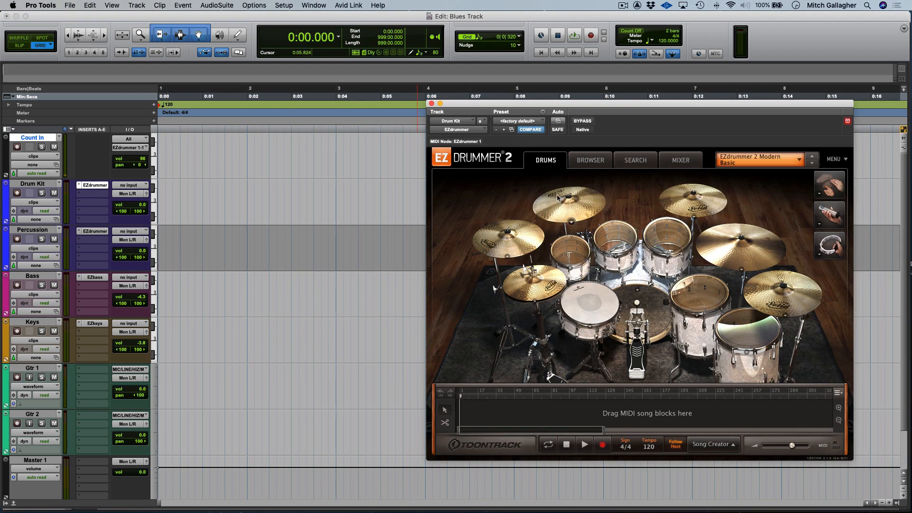
{"action": "left_click", "coordinate": [592, 161]}
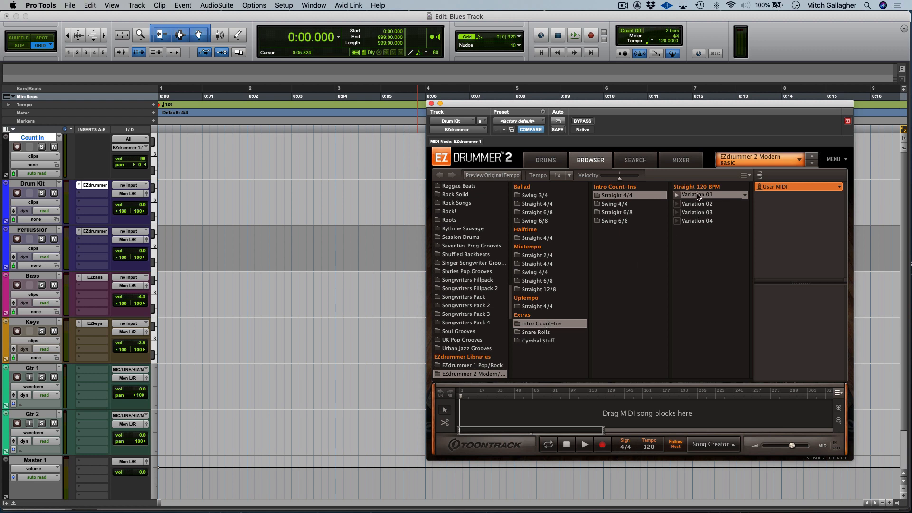
{"action": "left_click_drag", "start_coordinate": [687, 195], "coordinate": [185, 160]}
{"action": "key", "text": "super+d"}
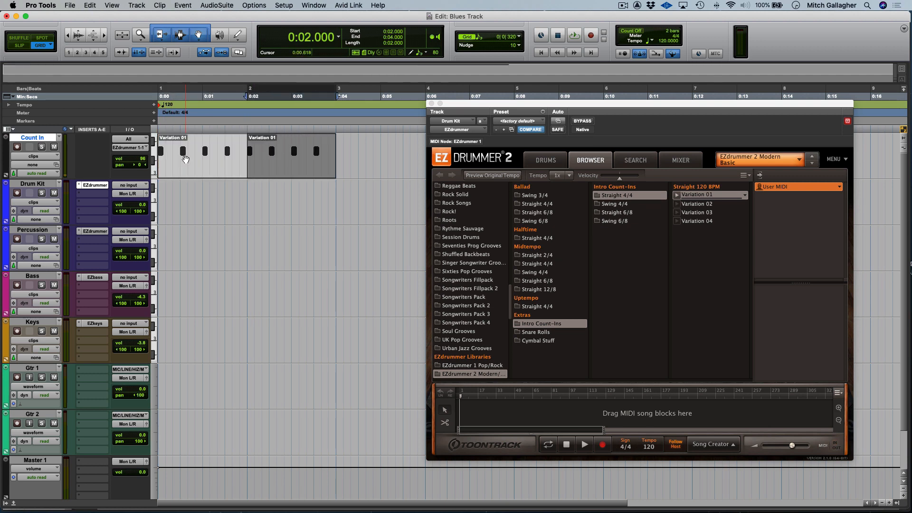
{"action": "left_click", "coordinate": [431, 103]}
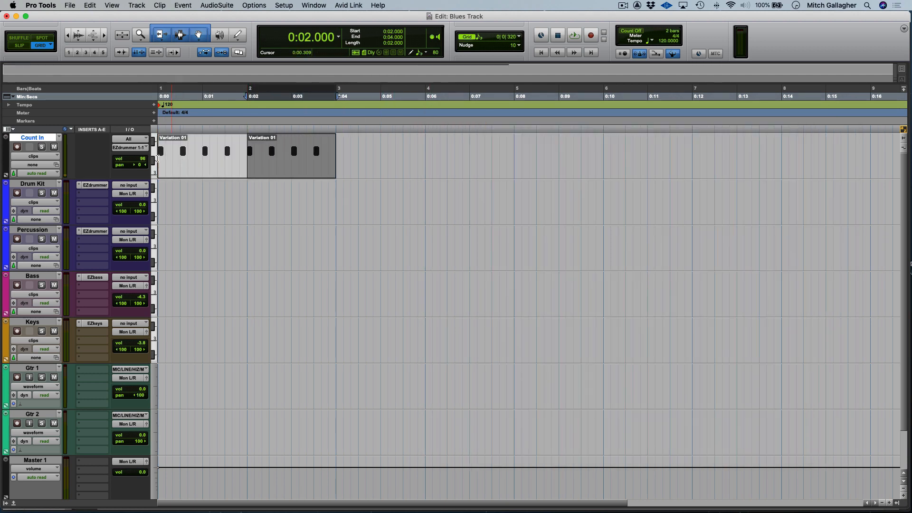
Step: Review the Count In track's output choices and the instrument plug-ins on the Drum Kit, Percussion, Bass and Keys tracks
{"action": "left_click", "coordinate": [131, 148]}
{"action": "left_click", "coordinate": [159, 149]}
{"action": "left_click", "coordinate": [92, 186]}
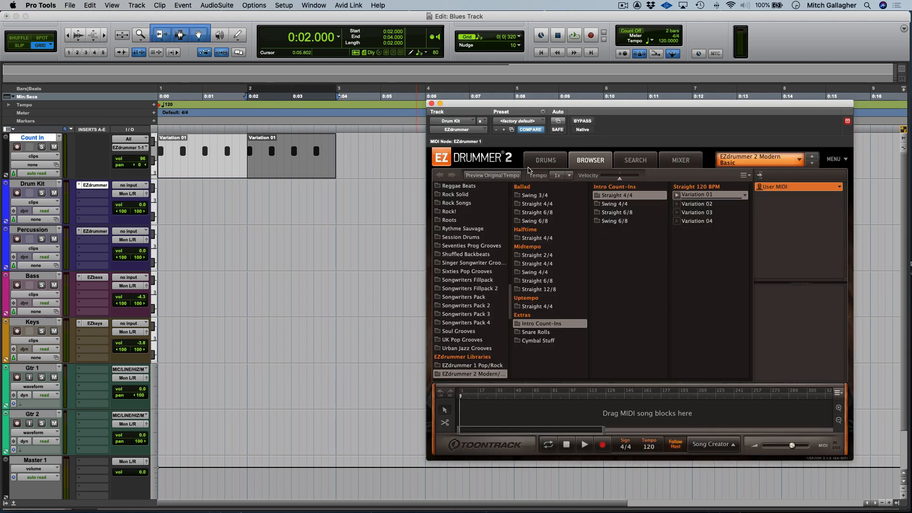
{"action": "left_click", "coordinate": [539, 164]}
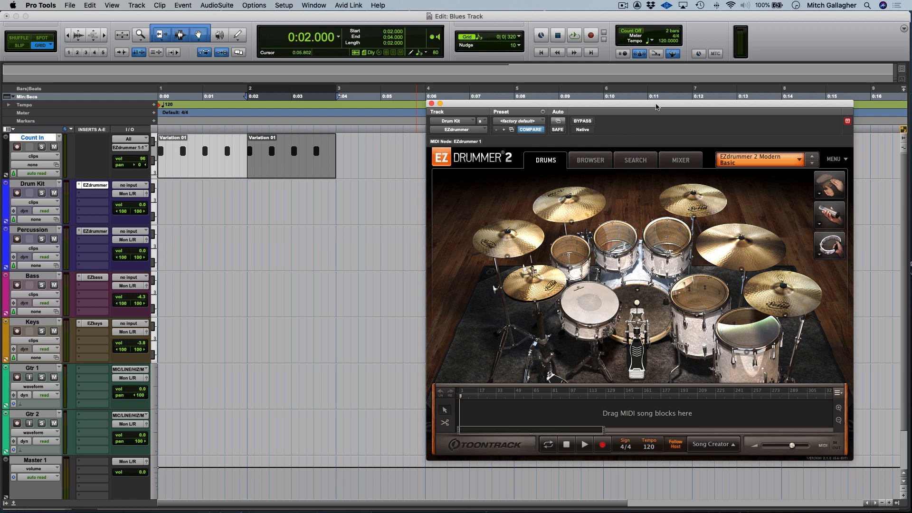
{"action": "left_click_drag", "start_coordinate": [656, 106], "coordinate": [570, 107]}
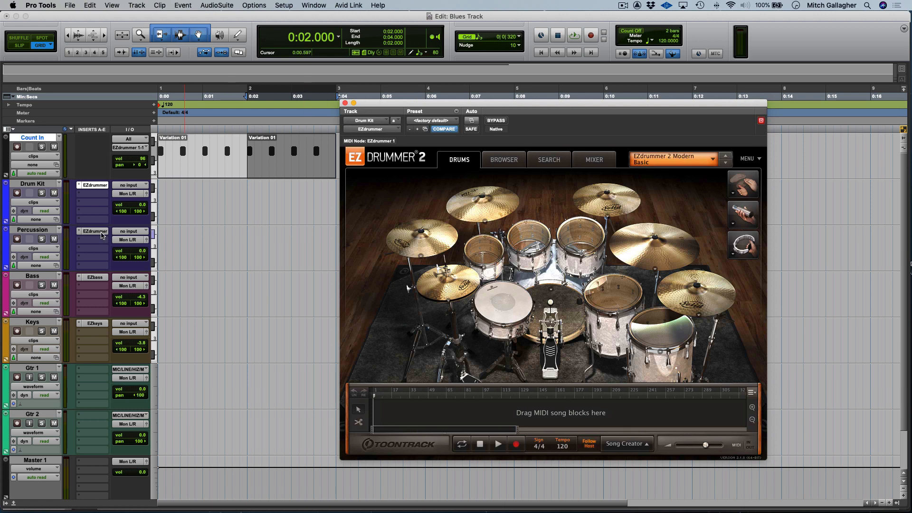
{"action": "left_click", "coordinate": [85, 231]}
{"action": "left_click", "coordinate": [85, 232]}
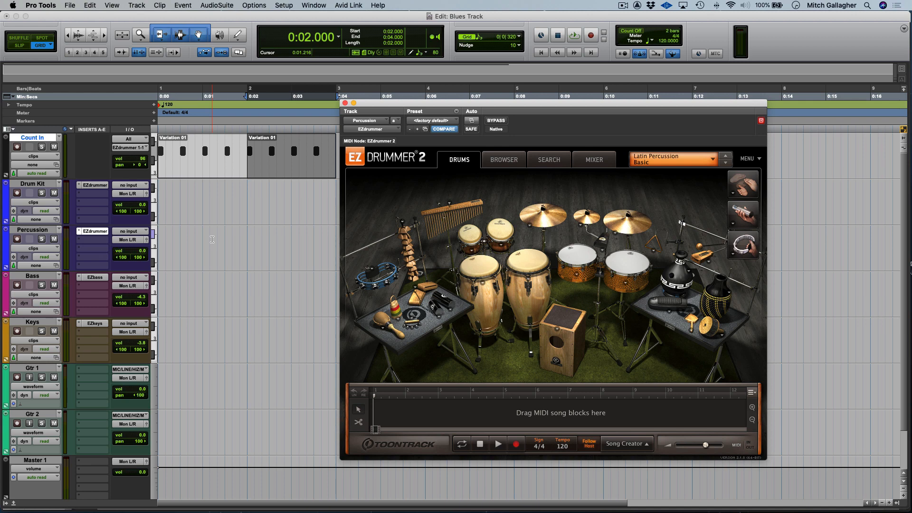
{"action": "left_click", "coordinate": [97, 278]}
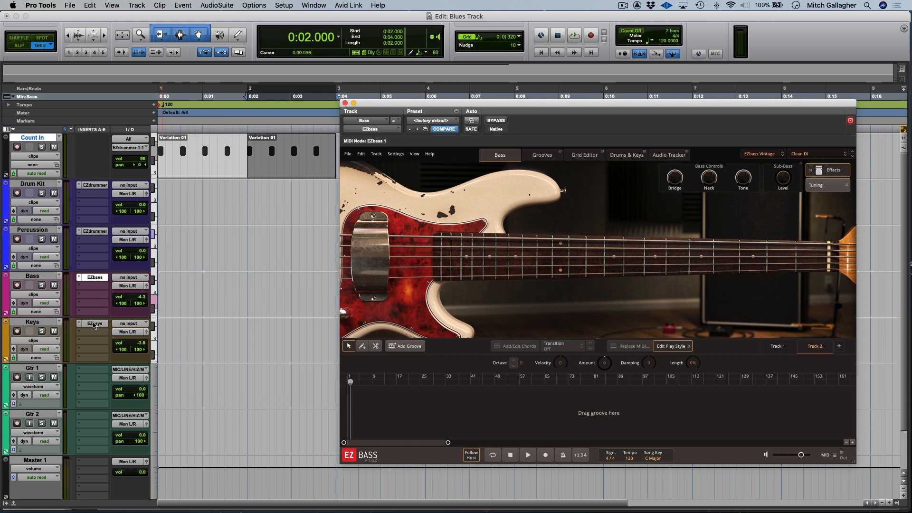
{"action": "left_click", "coordinate": [95, 324]}
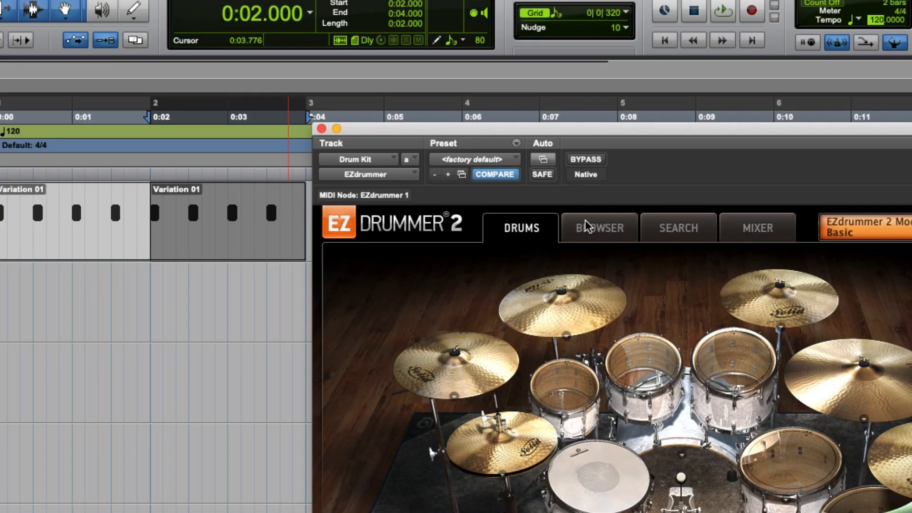
Step: Switch original-tempo previewing on and off again in the Drum Kit's EZdrummer groove browser, and close the plug-in
{"action": "left_click", "coordinate": [594, 227]}
{"action": "left_click", "coordinate": [448, 252]}
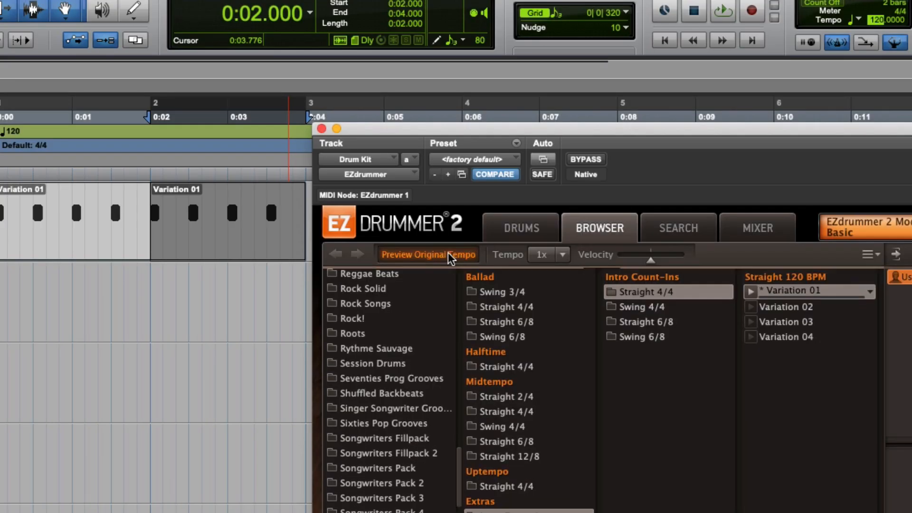
{"action": "left_click", "coordinate": [449, 253]}
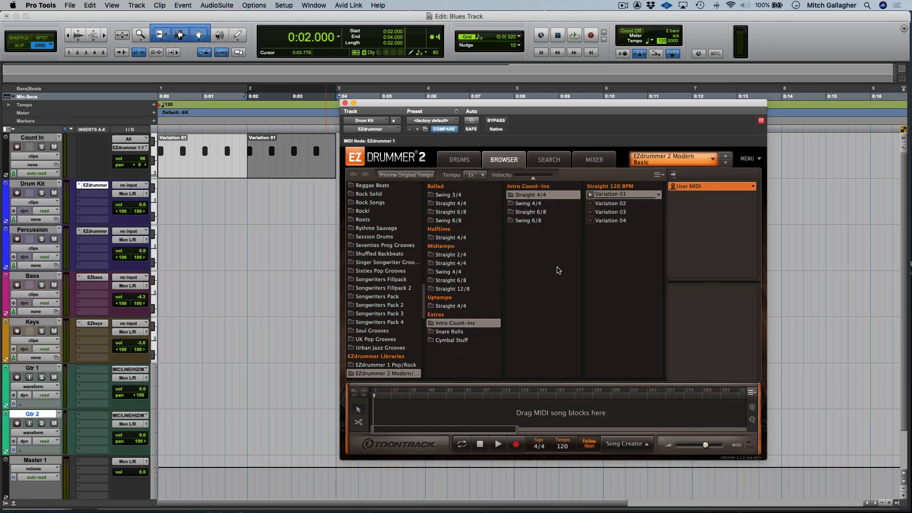
{"action": "left_click", "coordinate": [345, 102]}
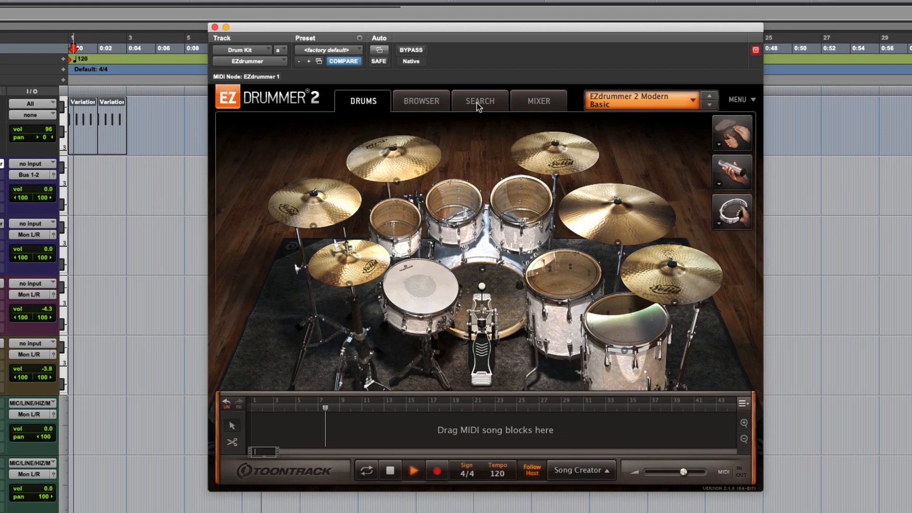
Step: Filter the EZdrummer groove search by Blues library, Blues genre, Swing type, Hi-Hat Closed power hand and 4/4 signature
{"action": "left_click", "coordinate": [478, 106]}
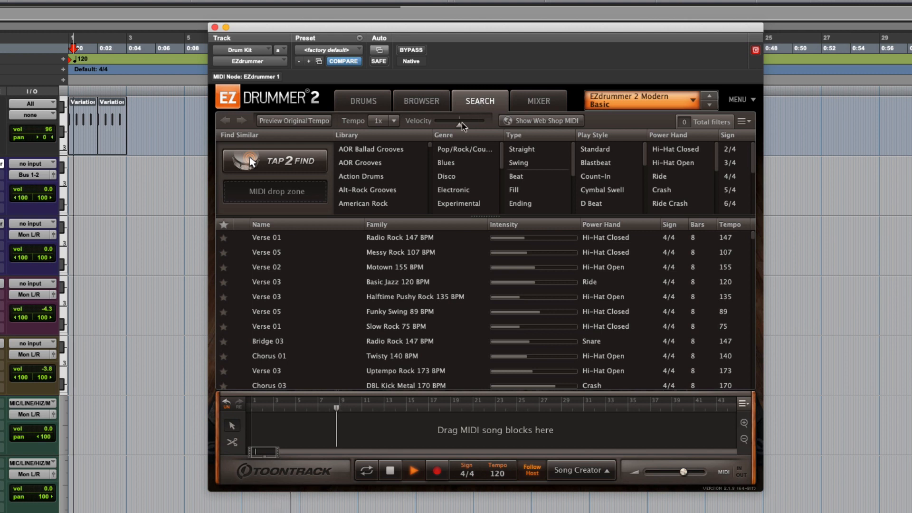
{"action": "scroll", "coordinate": [364, 175], "scroll_direction": "down", "scroll_amount": 2}
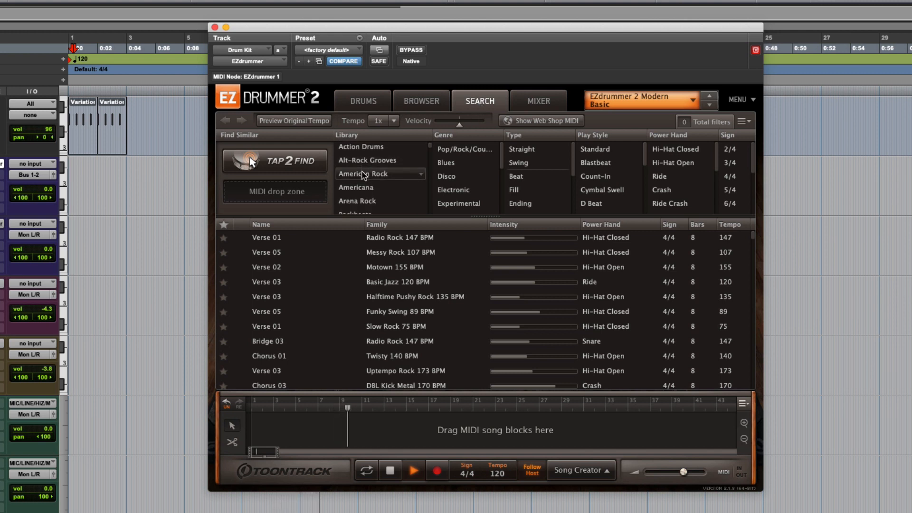
{"action": "scroll", "coordinate": [364, 176], "scroll_direction": "down", "scroll_amount": 8}
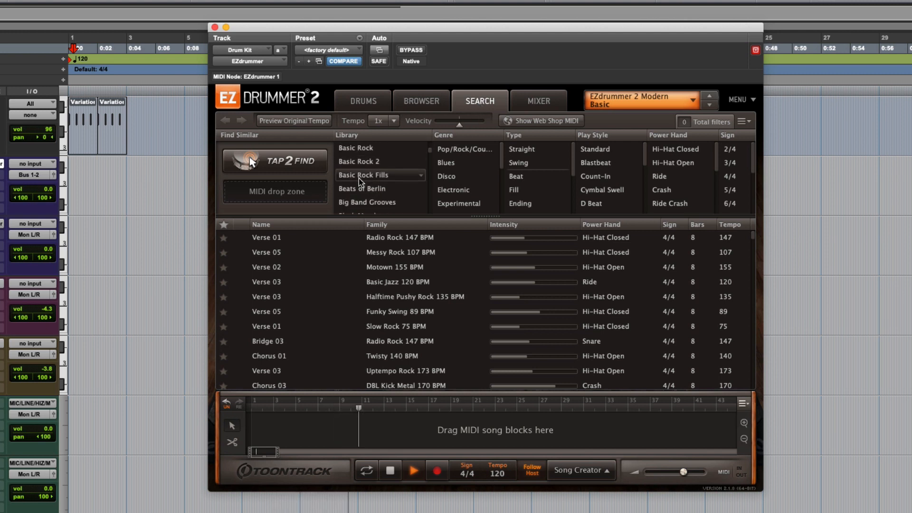
{"action": "scroll", "coordinate": [359, 182], "scroll_direction": "down", "scroll_amount": 3}
{"action": "left_click", "coordinate": [361, 190]}
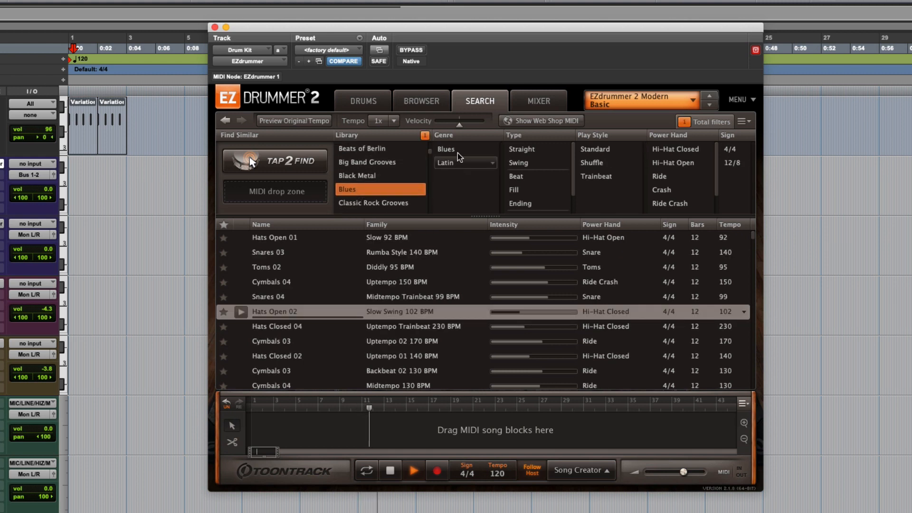
{"action": "left_click", "coordinate": [458, 151]}
{"action": "left_click", "coordinate": [519, 162]}
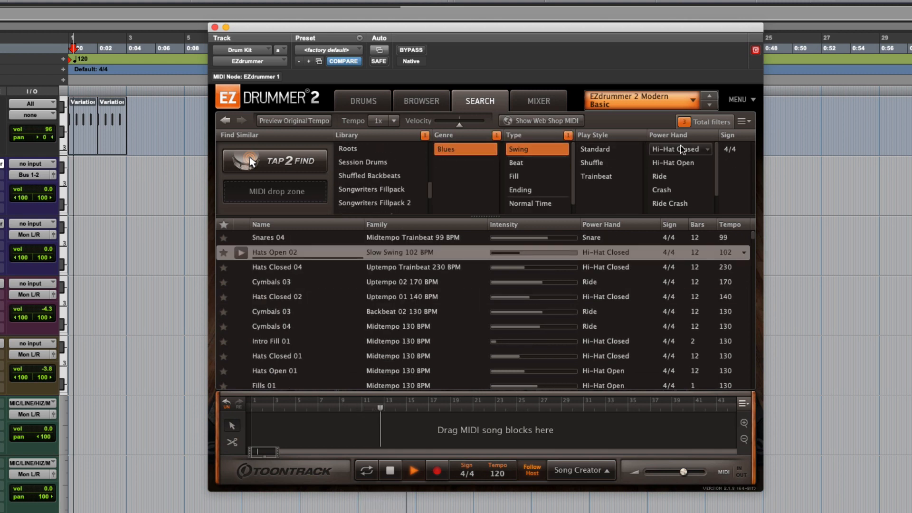
{"action": "left_click", "coordinate": [682, 150]}
{"action": "left_click", "coordinate": [730, 149]}
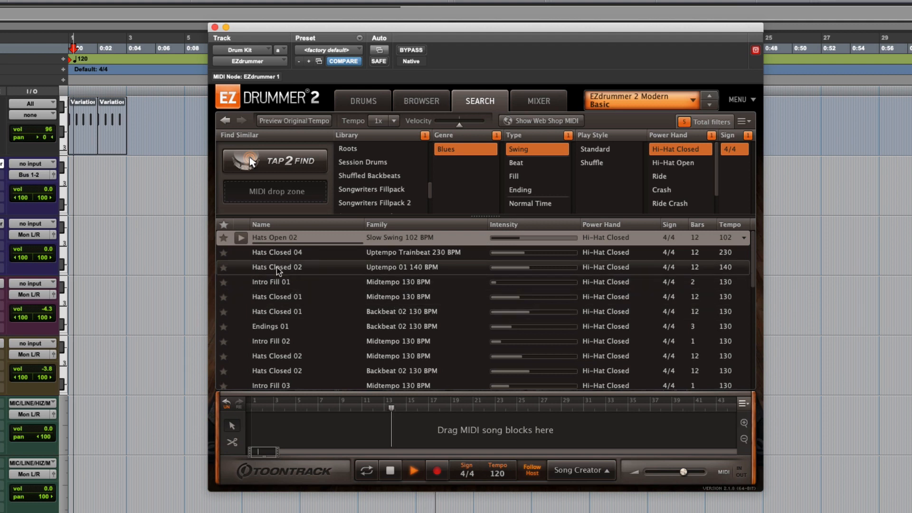
Step: Audition the drum grooves Hats Closed 04, Hats Closed 02, Intro Fill 01 and Hats Open 02
{"action": "left_click", "coordinate": [241, 252]}
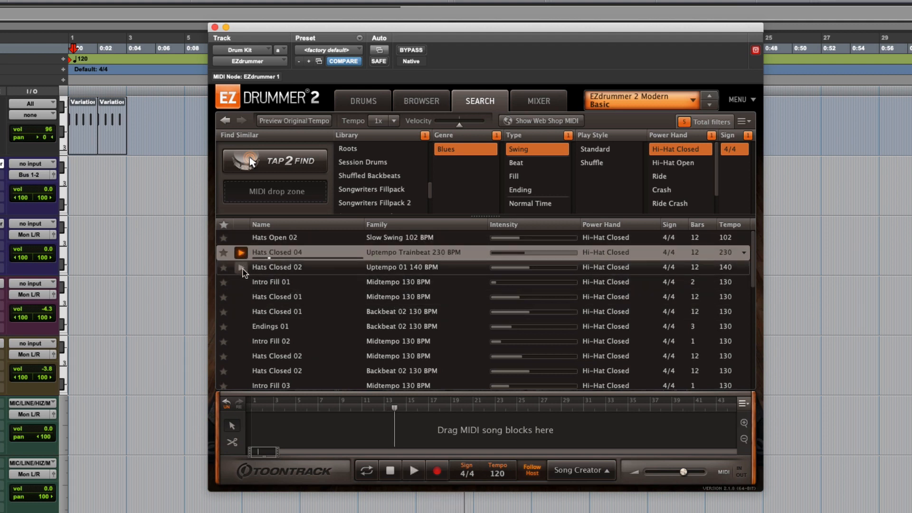
{"action": "left_click", "coordinate": [242, 267]}
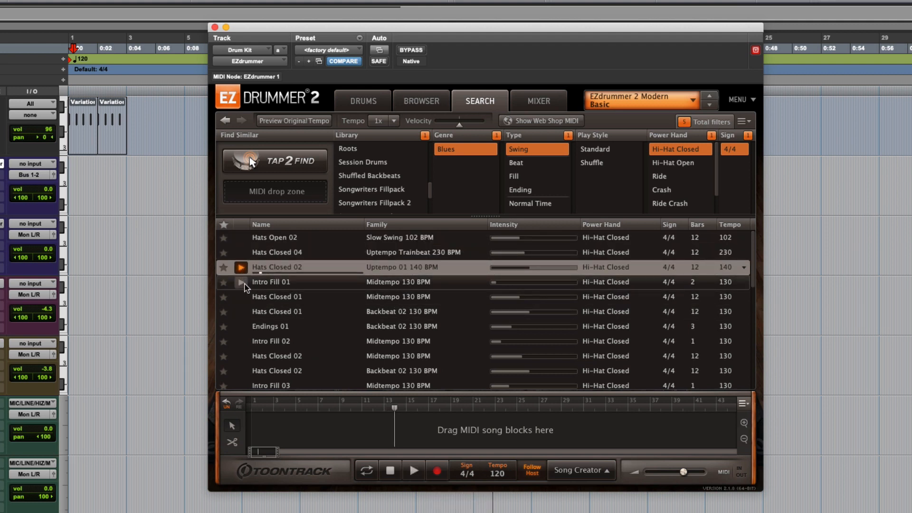
{"action": "left_click", "coordinate": [242, 283]}
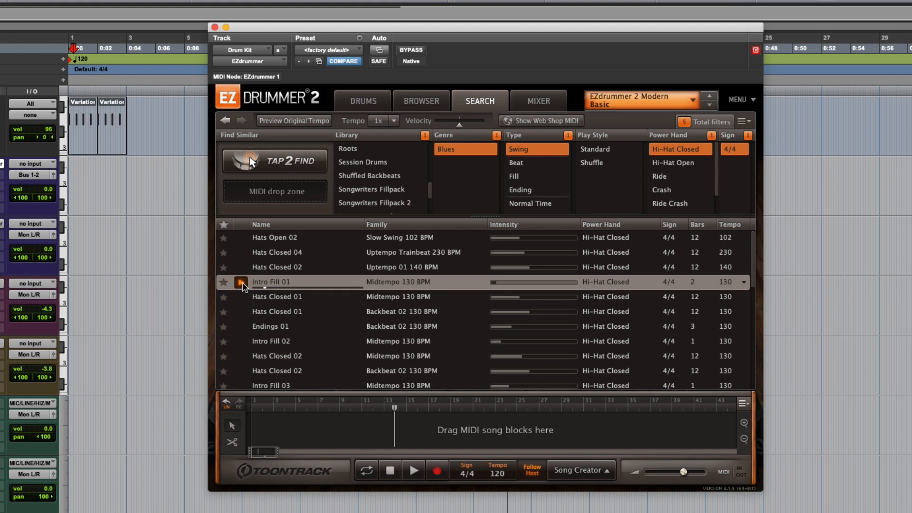
{"action": "left_click", "coordinate": [241, 238]}
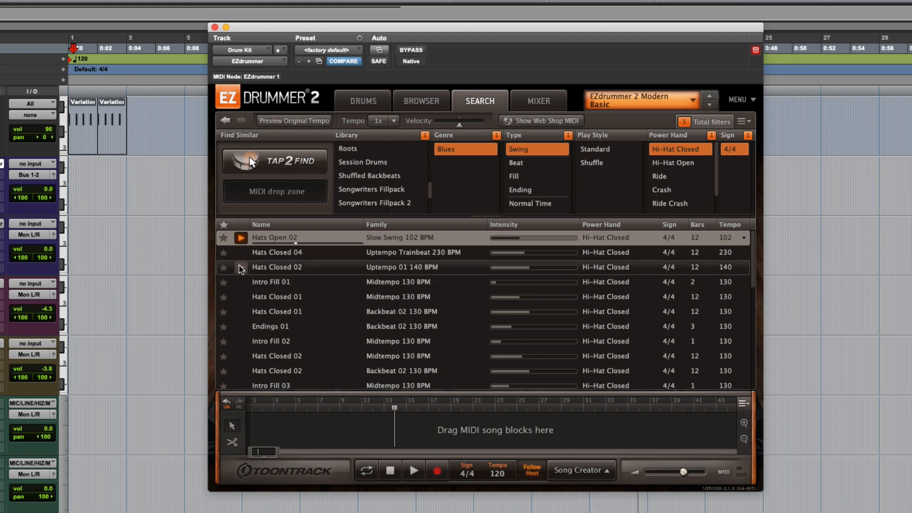
{"action": "left_click", "coordinate": [241, 236]}
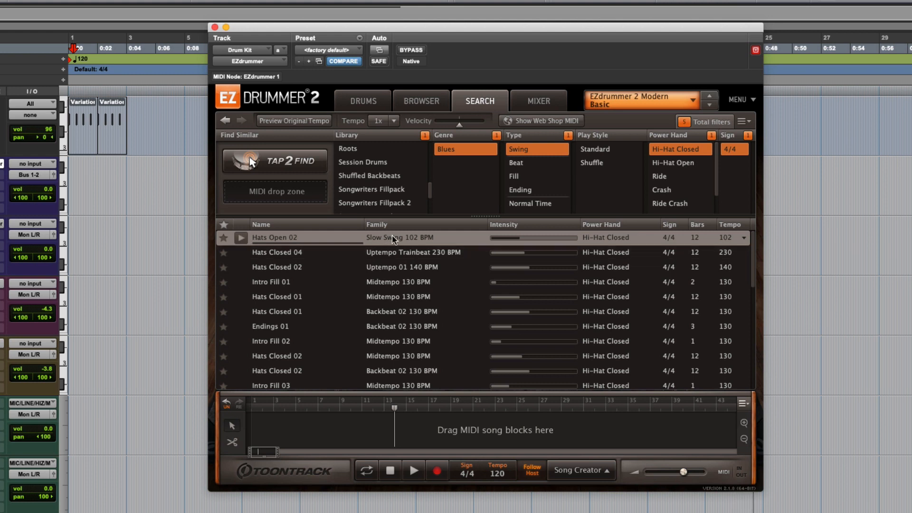
Step: Add the Hats Open 02 Slow Swing groove to EZdrummer's song track and shift the block slightly earlier
{"action": "left_click_drag", "start_coordinate": [393, 239], "coordinate": [301, 426]}
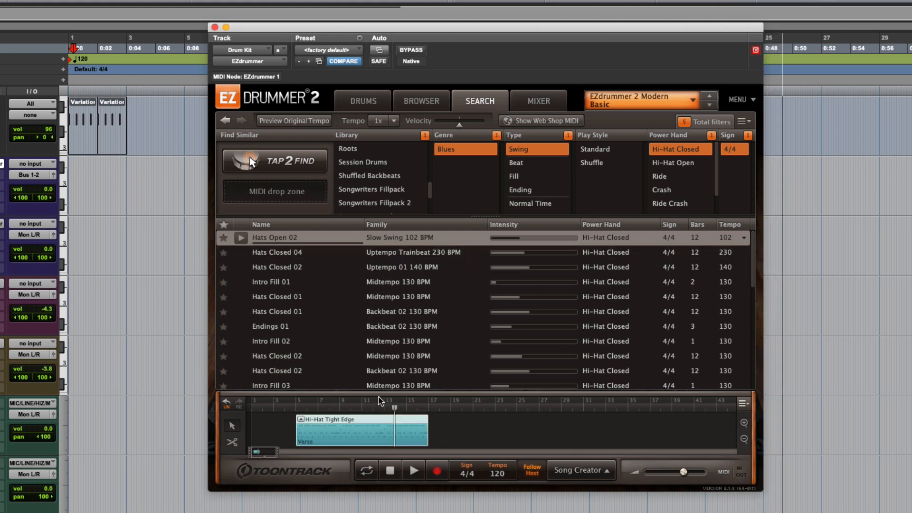
{"action": "left_click", "coordinate": [377, 420]}
{"action": "left_click_drag", "start_coordinate": [374, 420], "coordinate": [360, 418]}
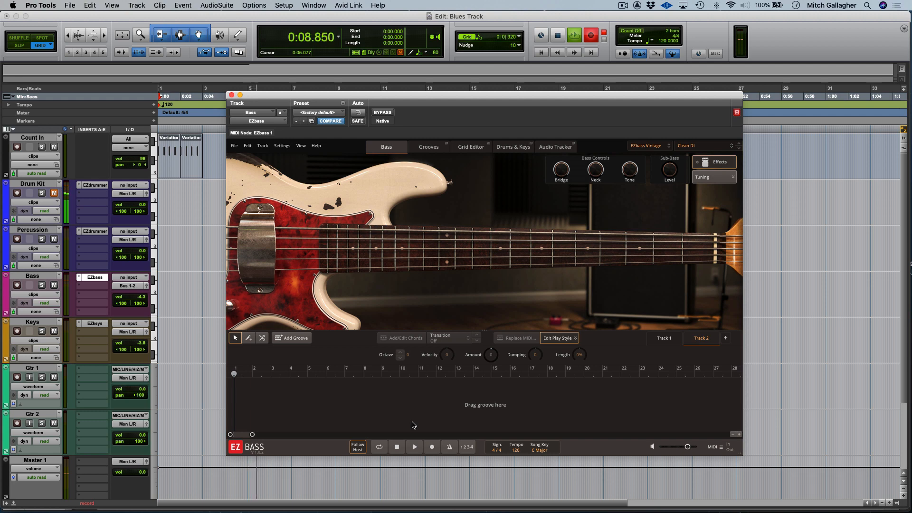
Step: Filter the EZbass grooves by Blues genre, Swing type and 1/4 Triplet resolution
{"action": "left_click", "coordinate": [422, 149]}
{"action": "left_click", "coordinate": [349, 188]}
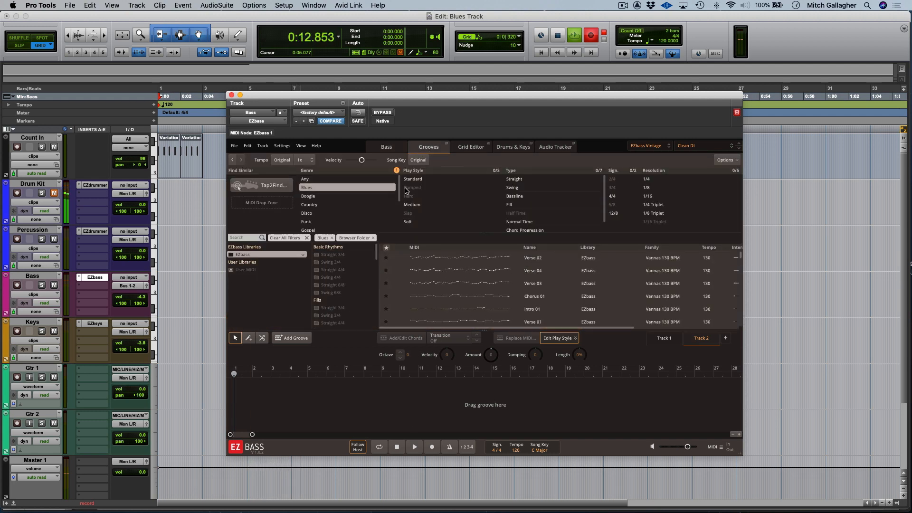
{"action": "left_click", "coordinate": [519, 188]}
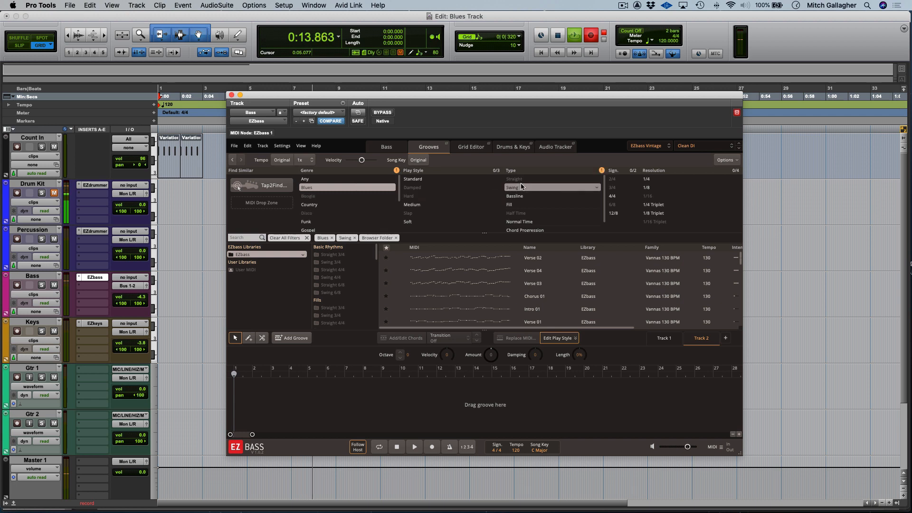
{"action": "left_click", "coordinate": [659, 206]}
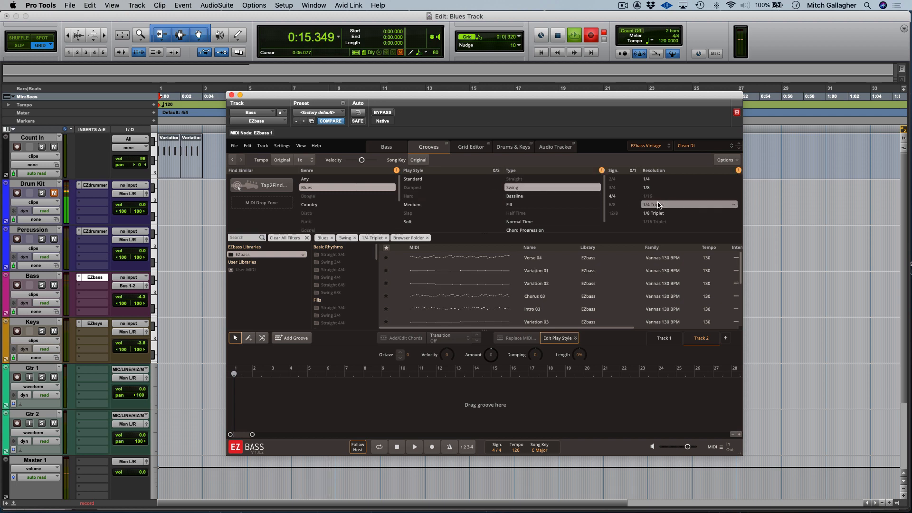
Step: Audition the Verse 04, Variation 01 and Intro 03 bass grooves, and place Intro 03 at bar 3 of the EZbass song track
{"action": "left_click", "coordinate": [400, 258]}
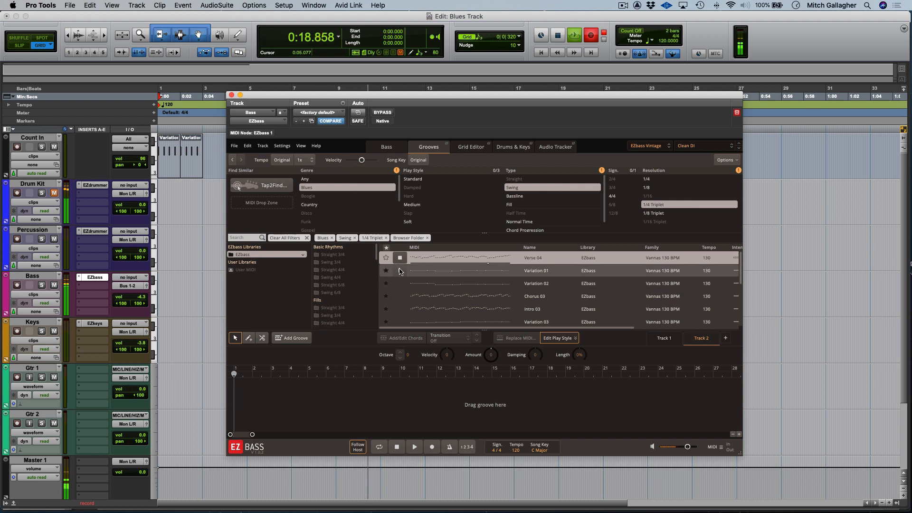
{"action": "left_click", "coordinate": [400, 270]}
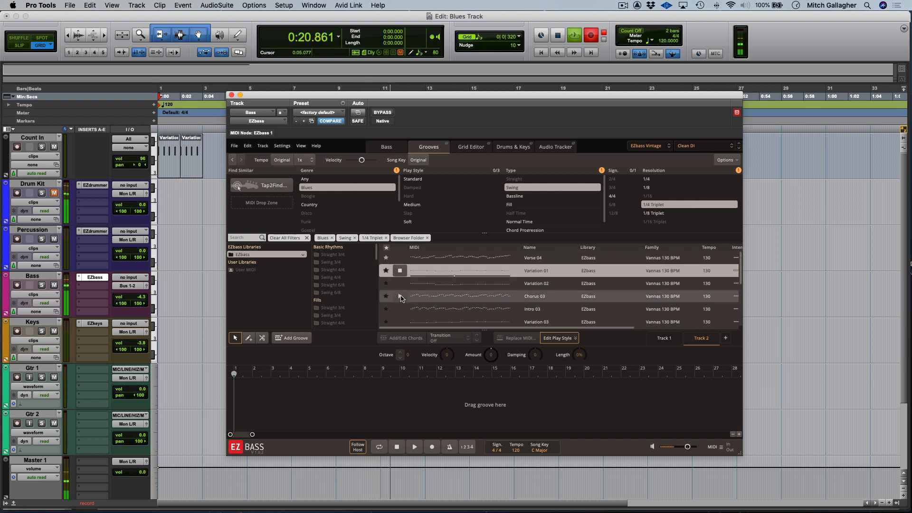
{"action": "left_click", "coordinate": [400, 309]}
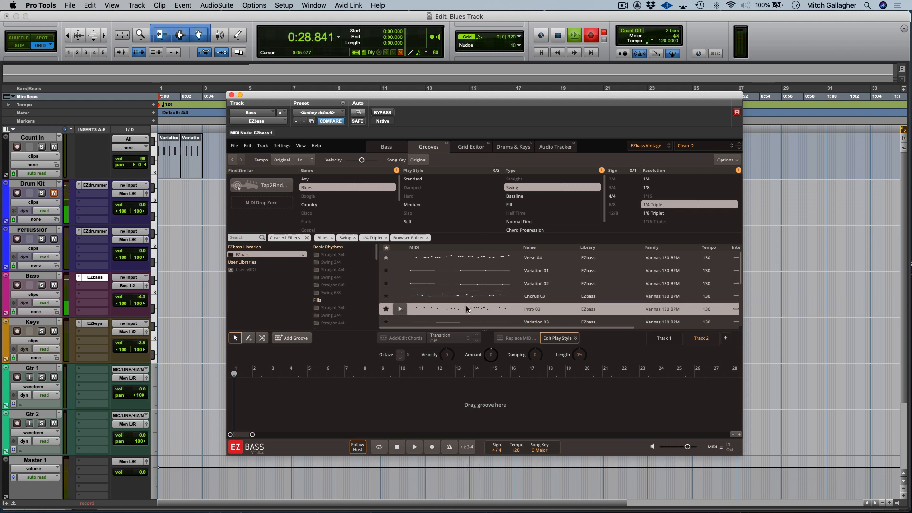
{"action": "left_click_drag", "start_coordinate": [467, 306], "coordinate": [300, 361]}
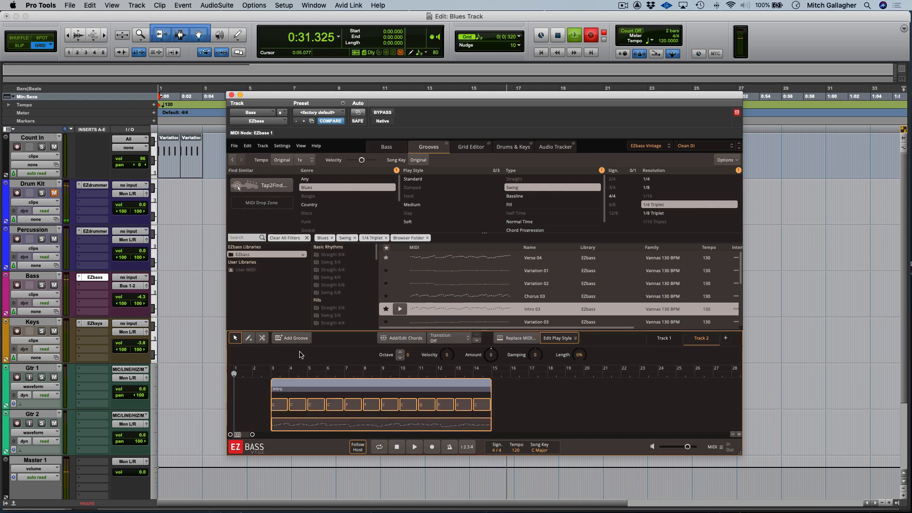
Step: Examine the EZbass song key options and the chord choices for the bar 6 chord of the Intro block
{"action": "left_click", "coordinate": [738, 435]}
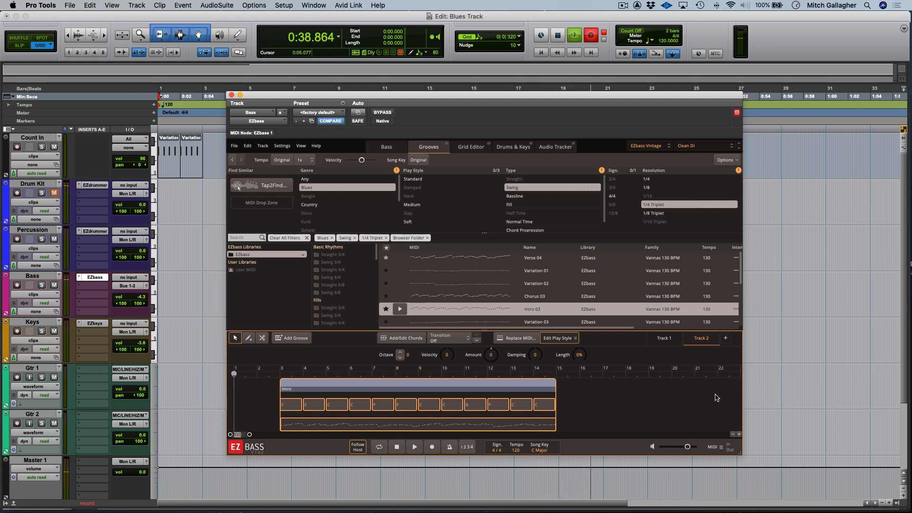
{"action": "left_click", "coordinate": [540, 451]}
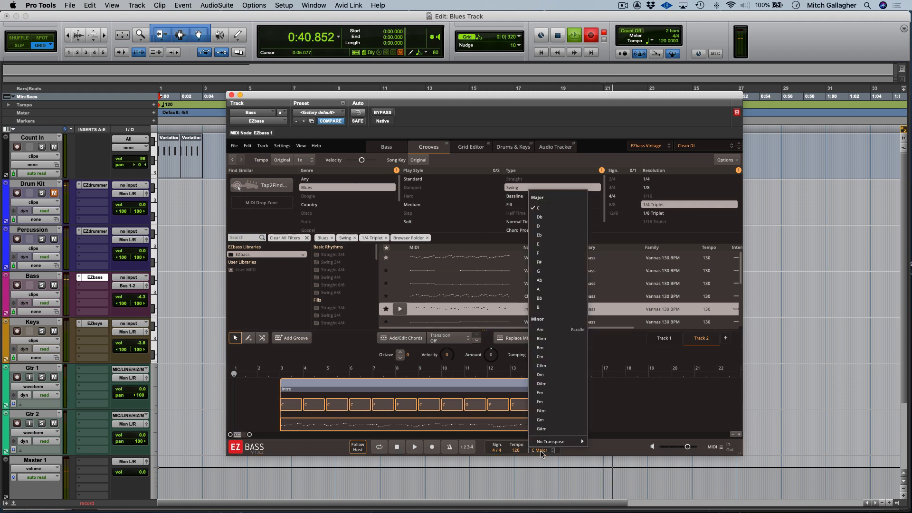
{"action": "left_click", "coordinate": [631, 403]}
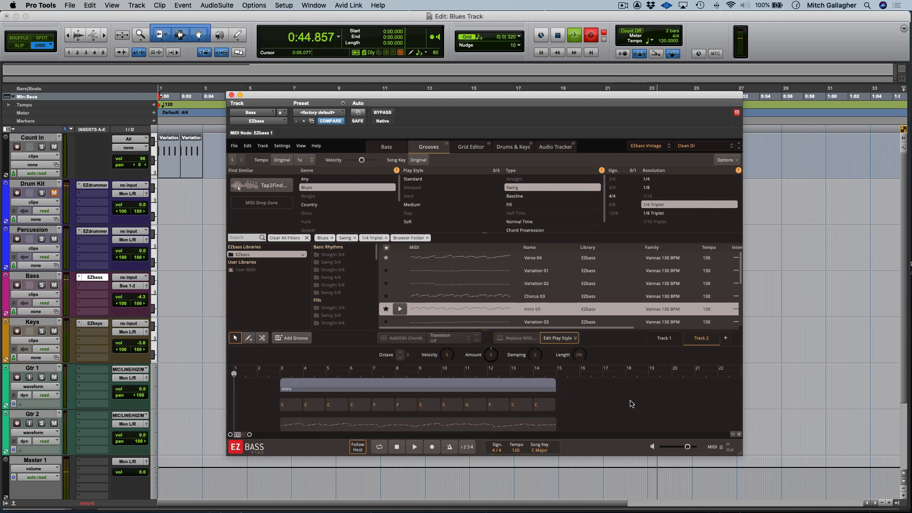
{"action": "left_click", "coordinate": [360, 407]}
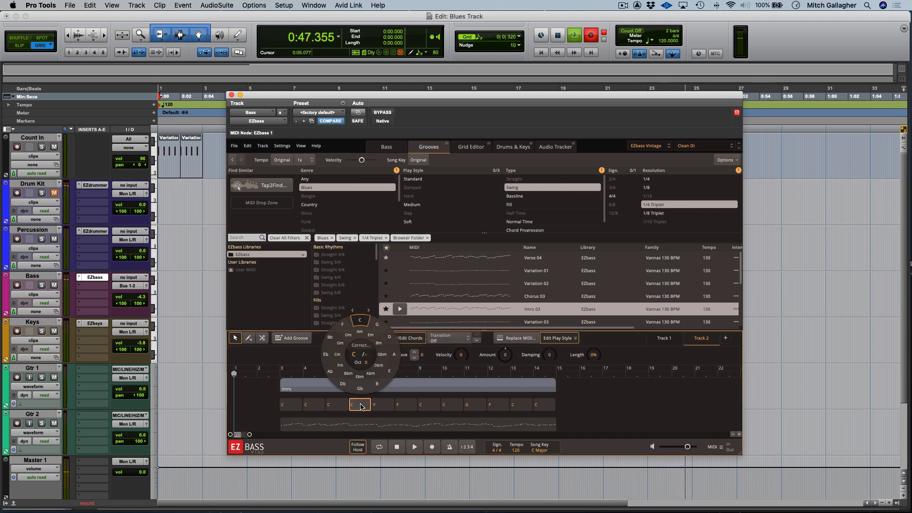
{"action": "left_click", "coordinate": [580, 405]}
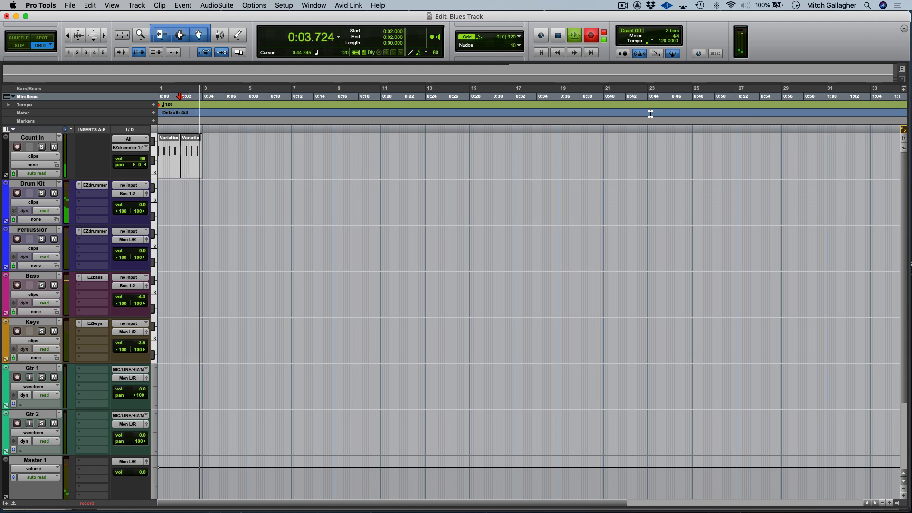
Step: View the EZdrummer and EZbass instruments during playback to compare the drum and bass parts
{"action": "left_click", "coordinate": [93, 186]}
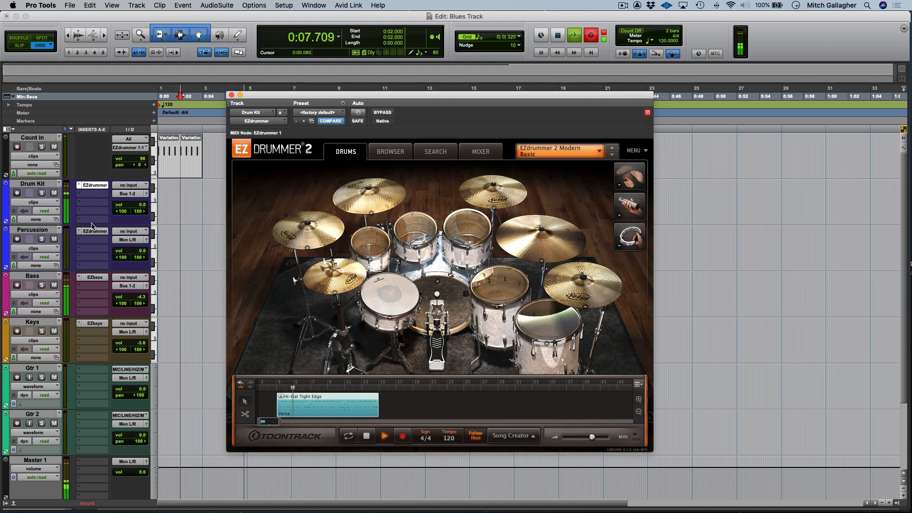
{"action": "left_click", "coordinate": [99, 279]}
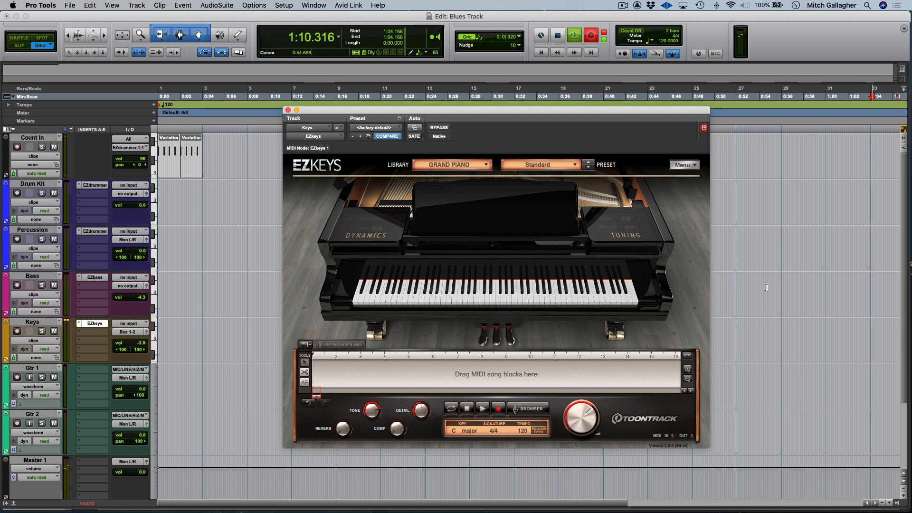
Step: Browse the Blues Swing 4/4 grooves in EZkeys, auditioning Variation 01 of the 12 Bar Slow 60 BPM intro and opening the 12 Bar Licks 110 BPM verse
{"action": "left_click", "coordinate": [530, 408]}
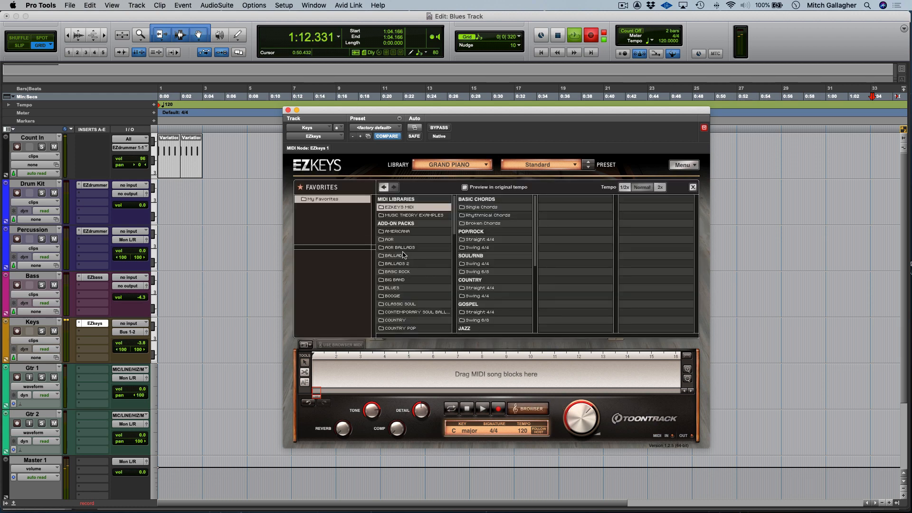
{"action": "left_click", "coordinate": [398, 288]}
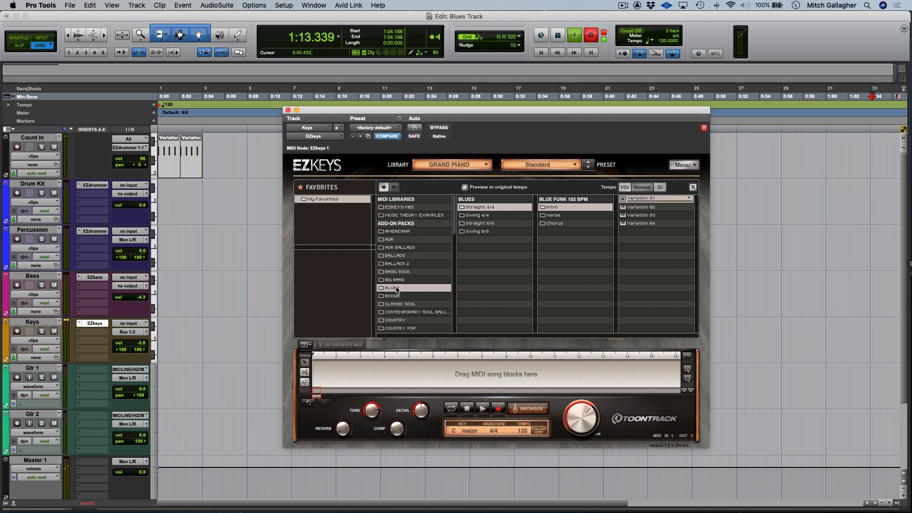
{"action": "left_click", "coordinate": [511, 216]}
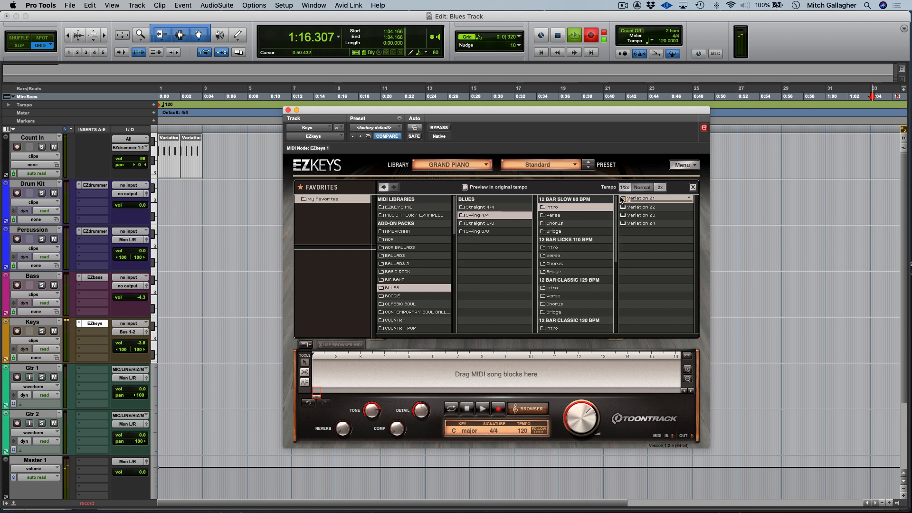
{"action": "left_click", "coordinate": [623, 199]}
{"action": "left_click", "coordinate": [562, 256]}
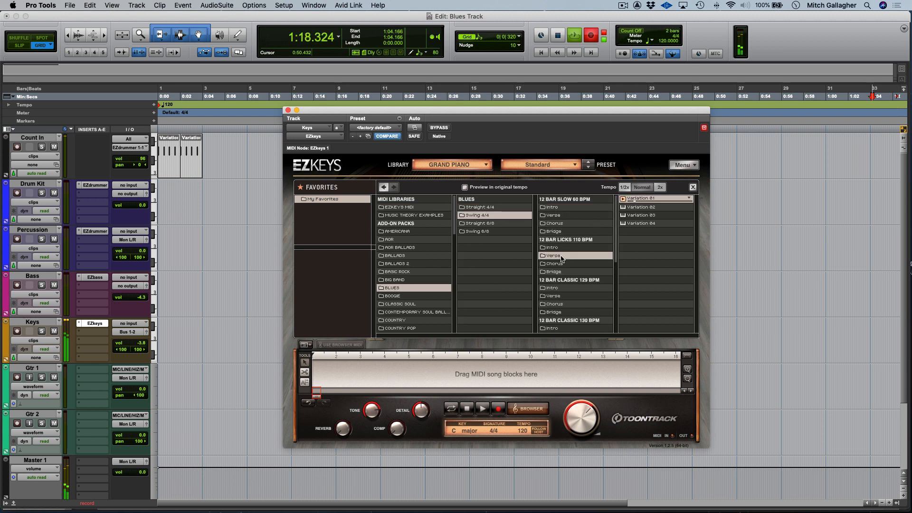
Step: Stop playback and place Variation 01 of the 12 Bar Classic 129 BPM verse at bar 3 of the EZkeys song track
{"action": "left_click", "coordinate": [562, 297]}
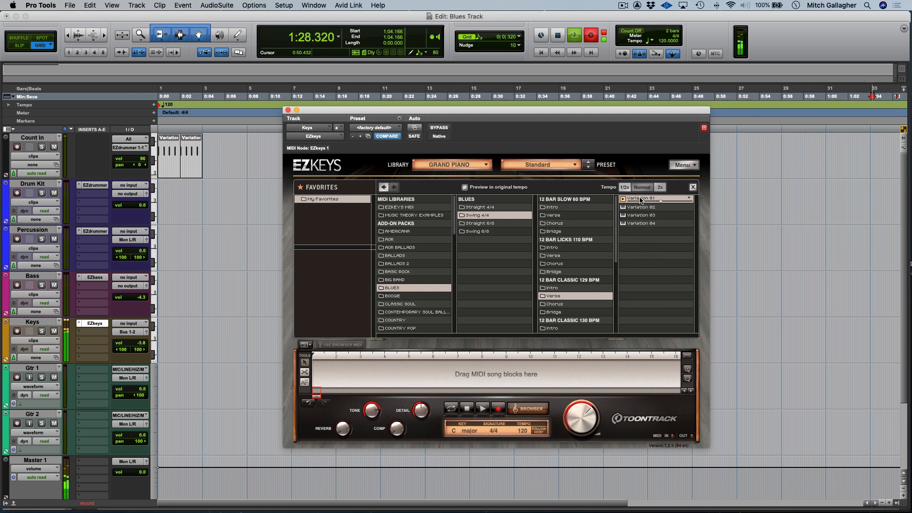
{"action": "key", "text": "space"}
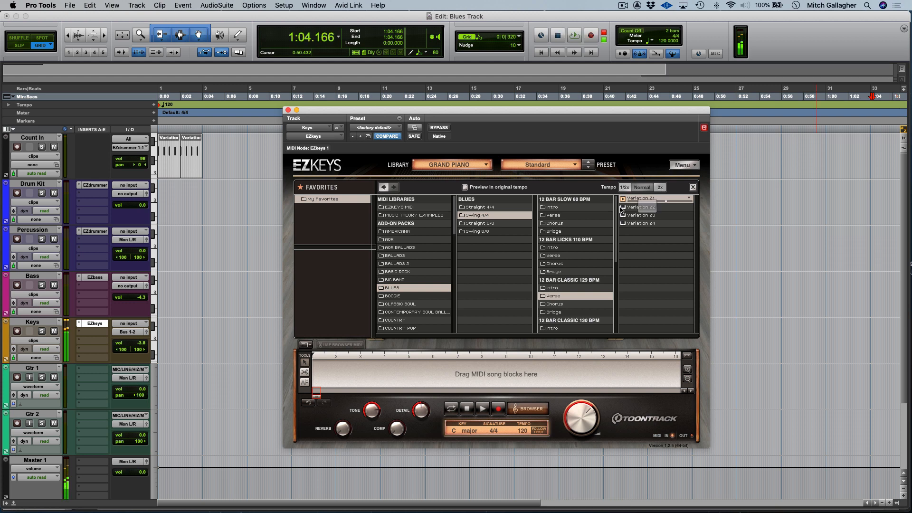
{"action": "left_click_drag", "start_coordinate": [641, 200], "coordinate": [363, 370]}
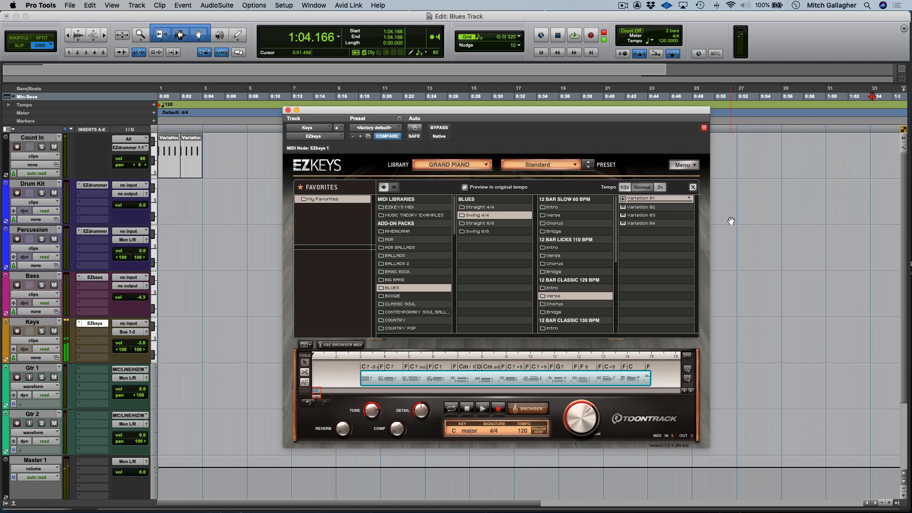
Step: Try a 13 extension on the bar 6 C7 chord in the EZkeys song track, and remove it again
{"action": "left_click", "coordinate": [438, 367]}
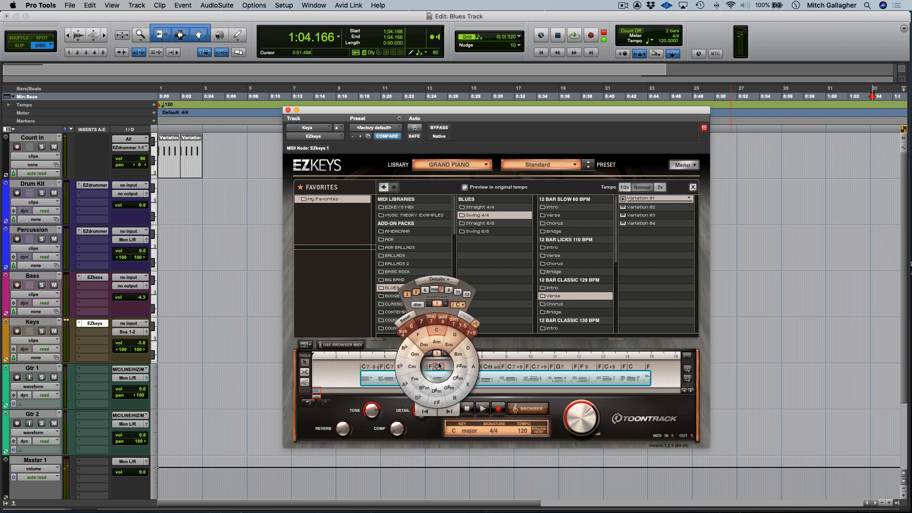
{"action": "left_click", "coordinate": [468, 295]}
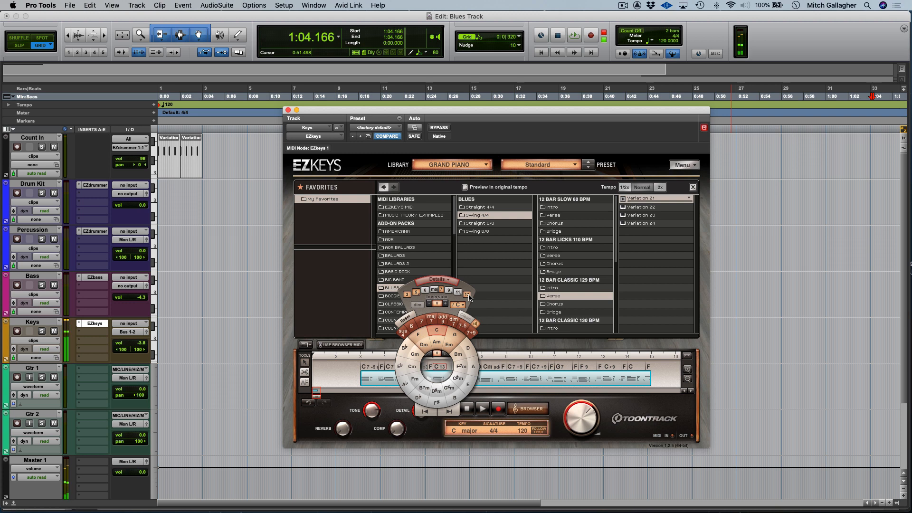
{"action": "left_click", "coordinate": [468, 295]}
{"action": "left_click", "coordinate": [670, 376]}
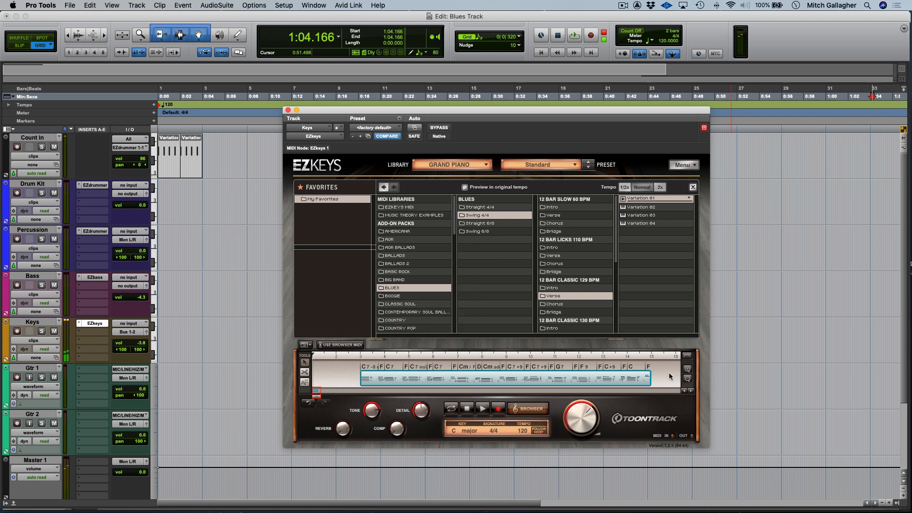
Step: Close the EZkeys groove browser and view the EZdrummer, EZbass and EZkeys song tracks during playback from the start
{"action": "left_click", "coordinate": [531, 409]}
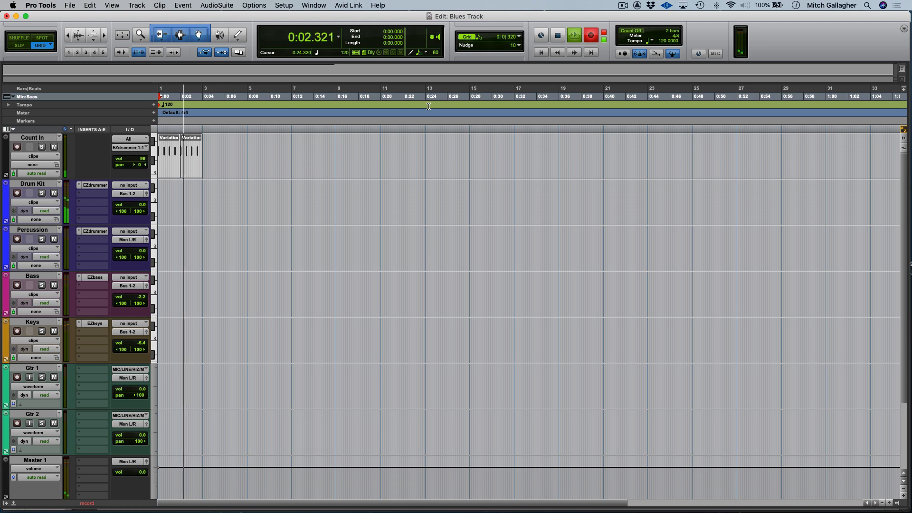
{"action": "left_click", "coordinate": [95, 185]}
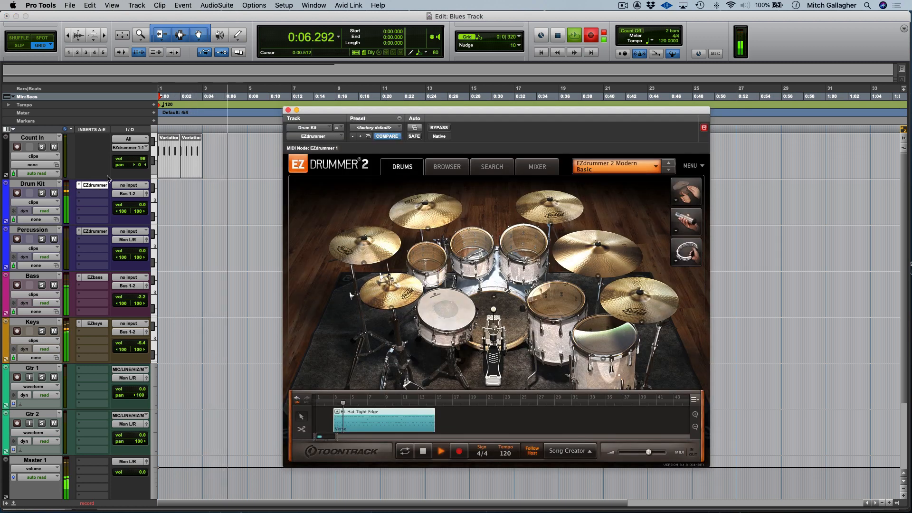
{"action": "left_click", "coordinate": [93, 278]}
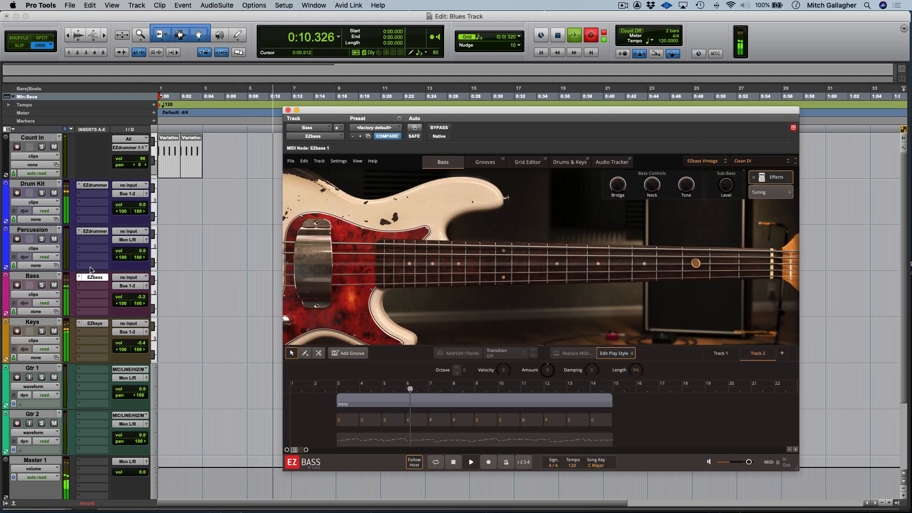
{"action": "left_click", "coordinate": [95, 324]}
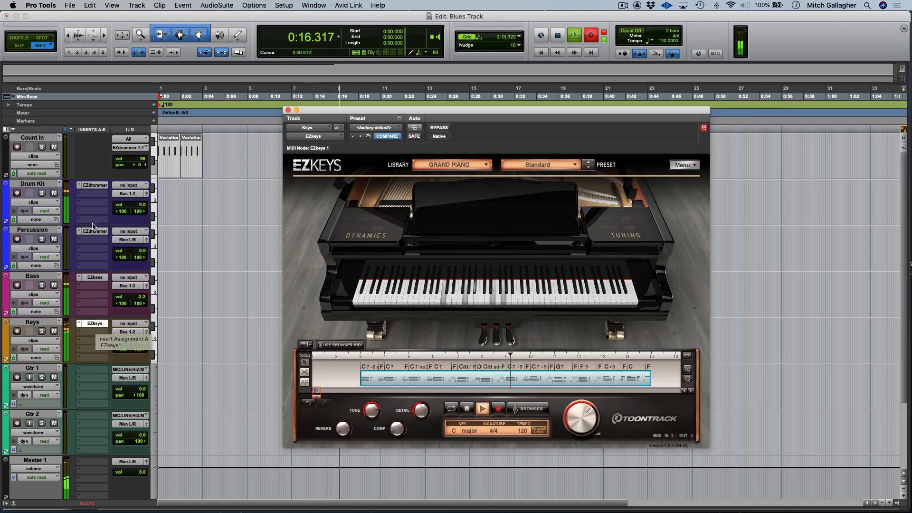
{"action": "left_click", "coordinate": [92, 187]}
{"action": "left_click", "coordinate": [92, 186]}
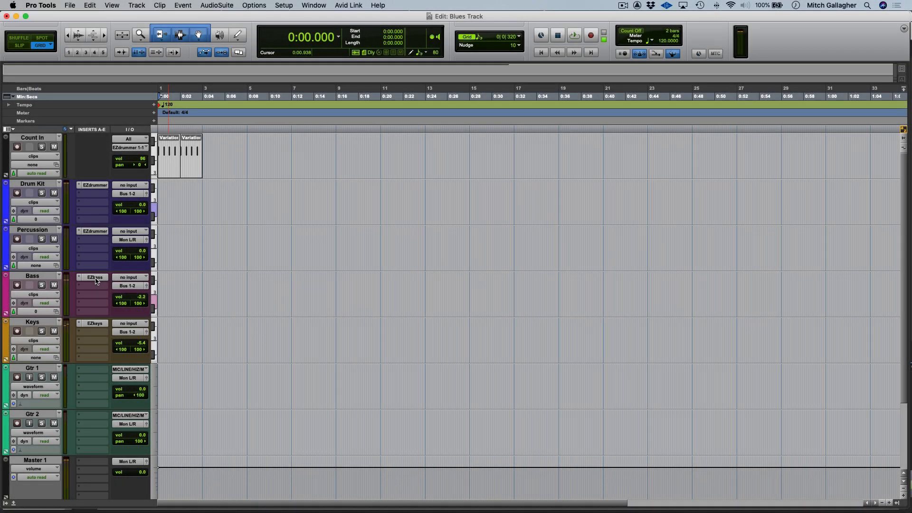
Step: Try pasting copies of the EZbass Intro block at bars 15 and 27, and undo both pastes
{"action": "left_click", "coordinate": [95, 278]}
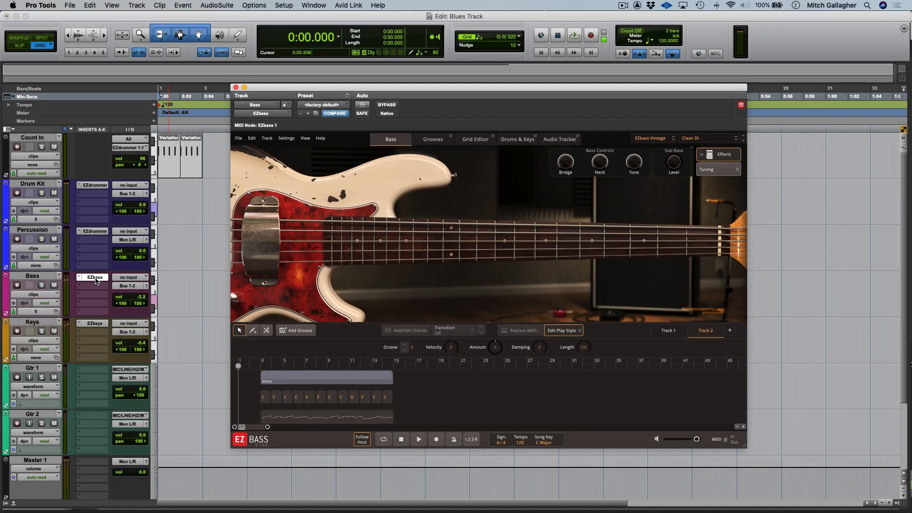
{"action": "left_click", "coordinate": [317, 379]}
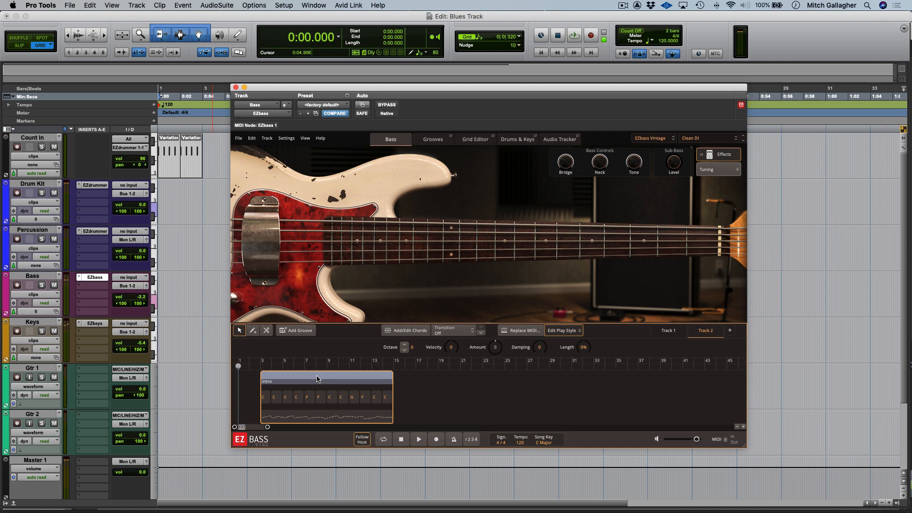
{"action": "left_click", "coordinate": [394, 367]}
{"action": "key", "text": "super+v"}
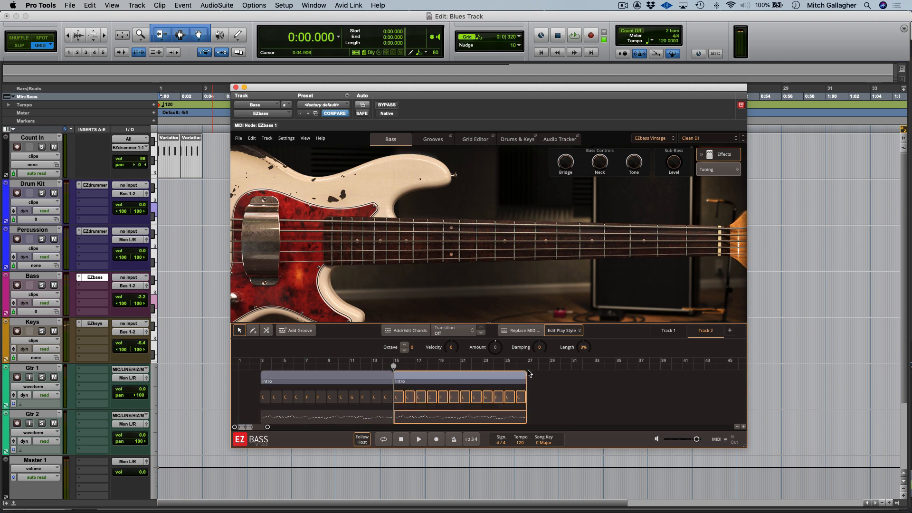
{"action": "key", "text": "super+v"}
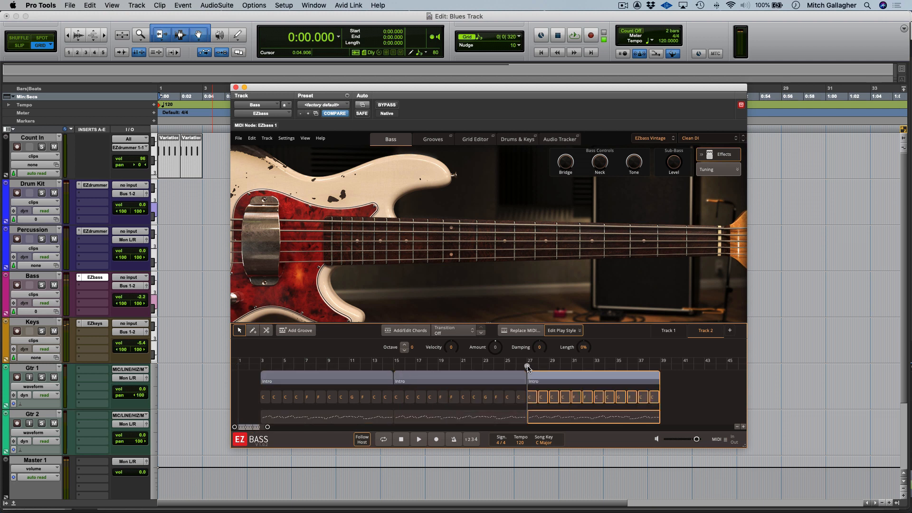
{"action": "key", "text": "super+z"}
{"action": "key", "text": "super+z"}
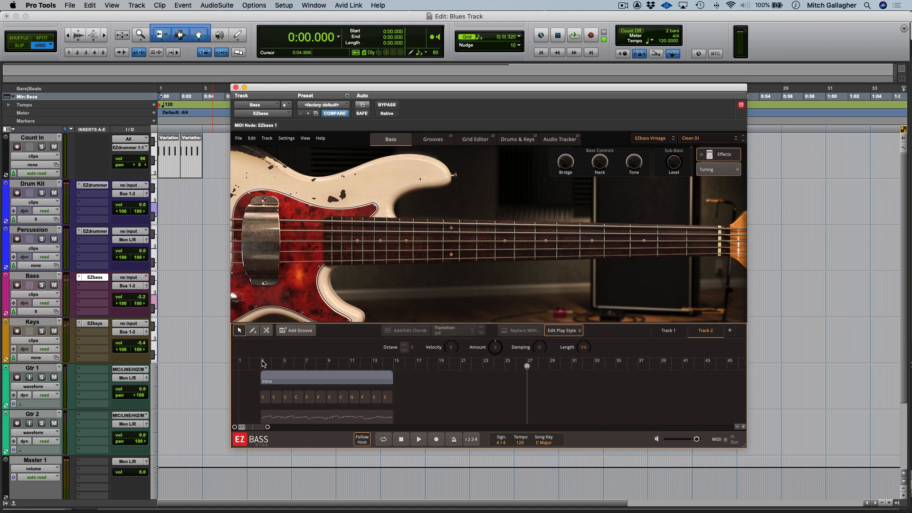
{"action": "left_click_drag", "start_coordinate": [271, 364], "coordinate": [383, 364]}
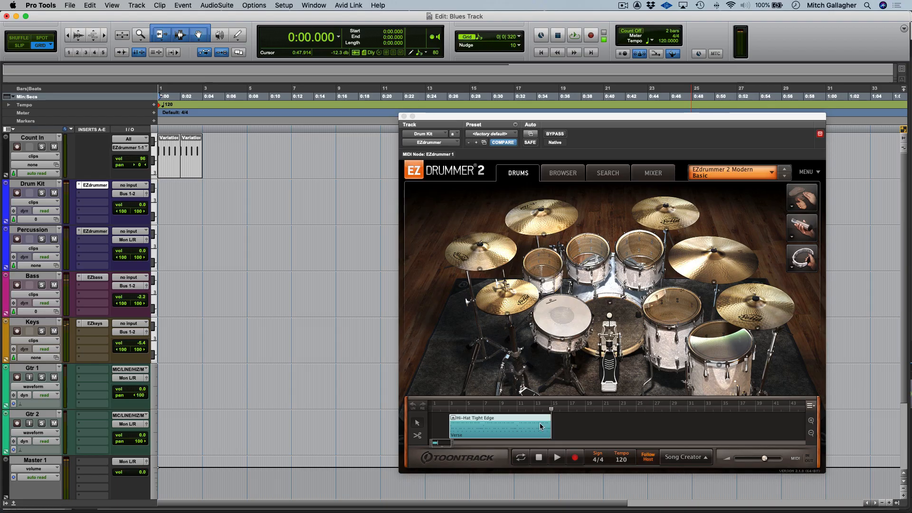
Step: Place EZdrummer's Hats Open 02 song block on the Drum Kit track at bar 3 and duplicate the clip twice
{"action": "left_click_drag", "start_coordinate": [509, 421], "coordinate": [203, 203]}
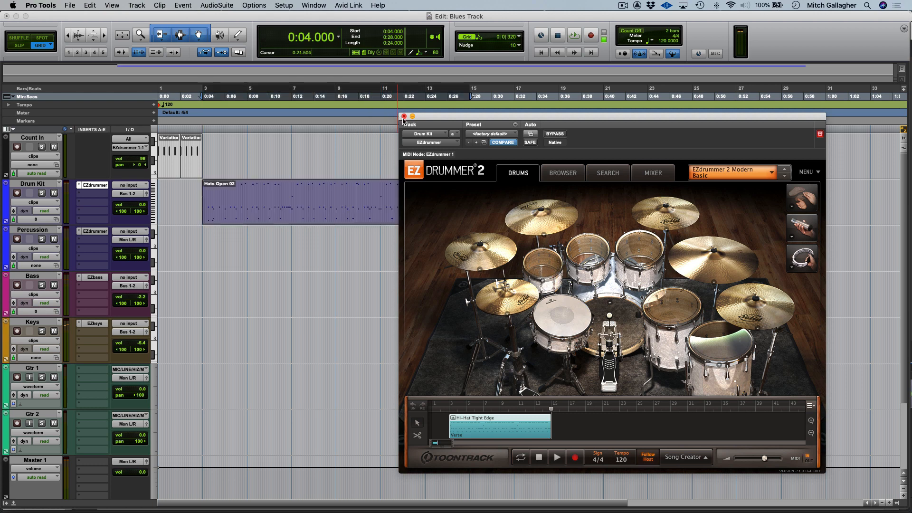
{"action": "left_click", "coordinate": [404, 116]}
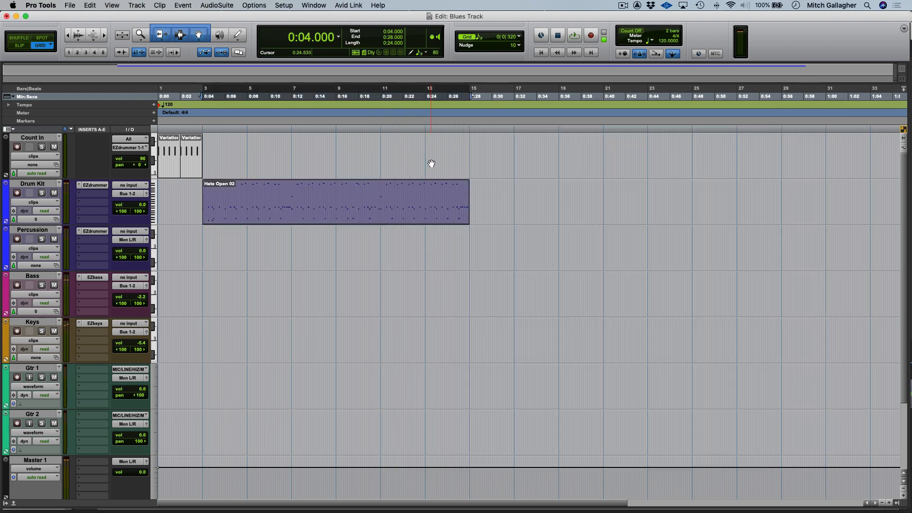
{"action": "key", "text": "super+d"}
{"action": "key", "text": "super+d"}
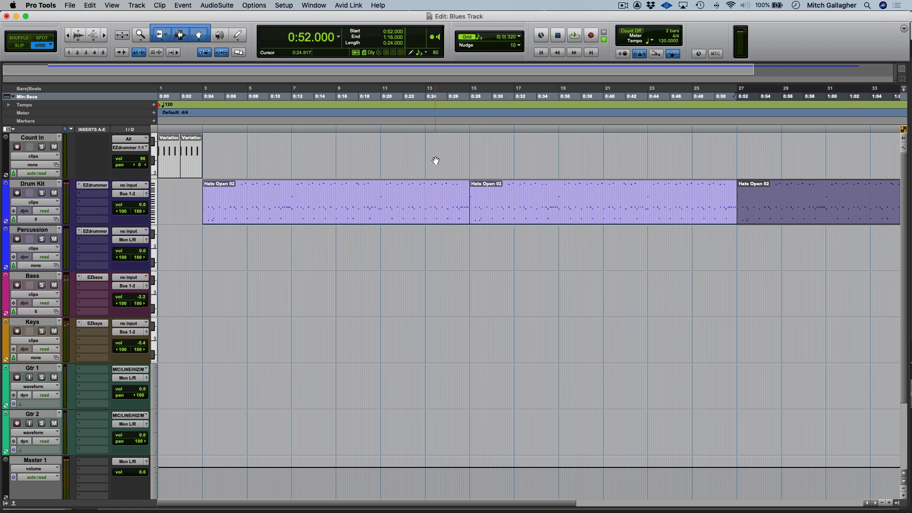
Step: Open the first Hats Open 02 clip in the MIDI Editor and examine the highest note on its first beat
{"action": "double_click", "coordinate": [320, 213]}
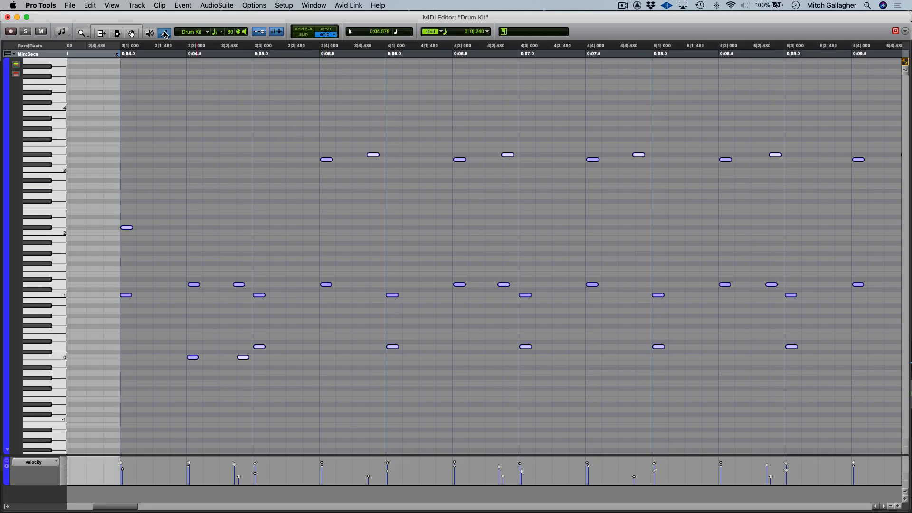
{"action": "left_click", "coordinate": [124, 222]}
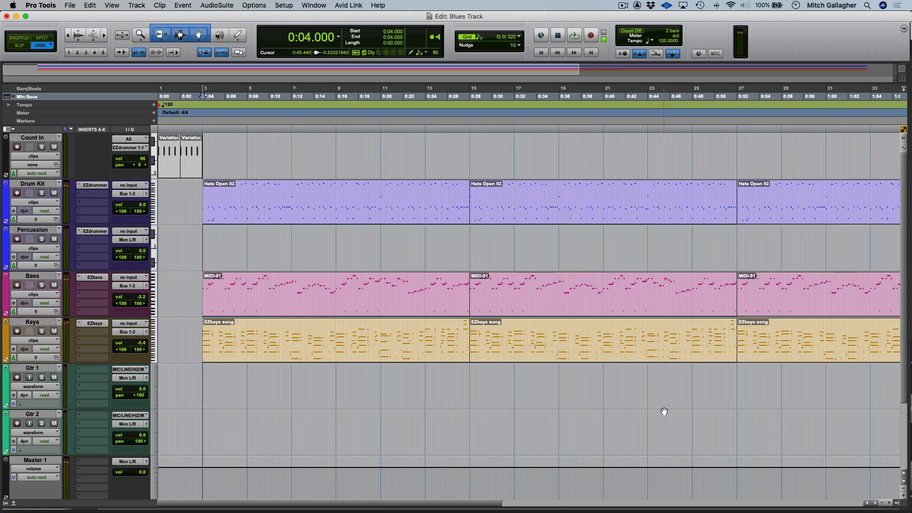
Step: Save a copy of the session under the name "Blues in C 120 BPM" in the Blues Track folder
{"action": "key", "text": "super+shift+s"}
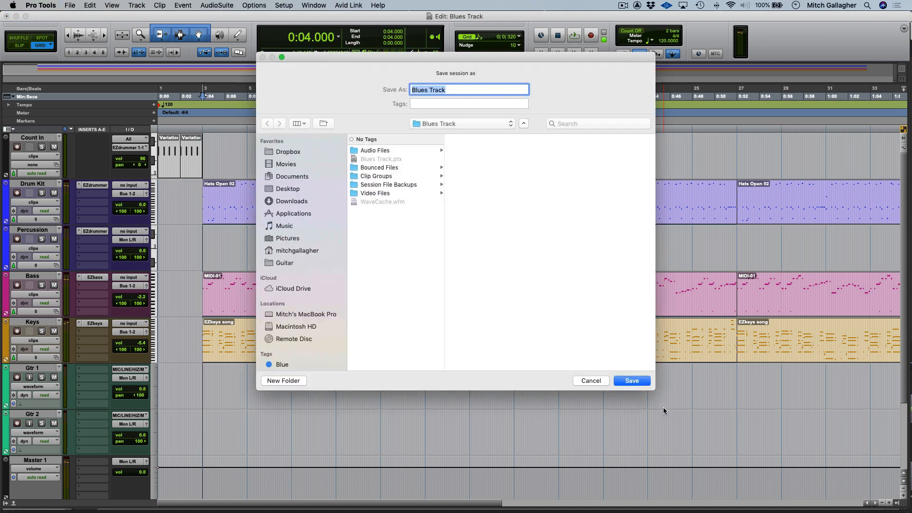
{"action": "type", "text": "Blues in C 120"}
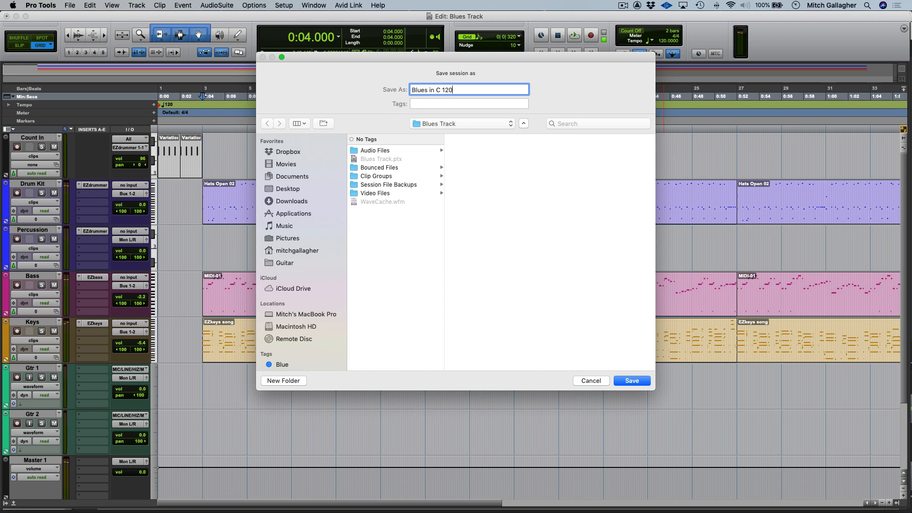
{"action": "type", "text": " BPM"}
{"action": "key", "text": "Return"}
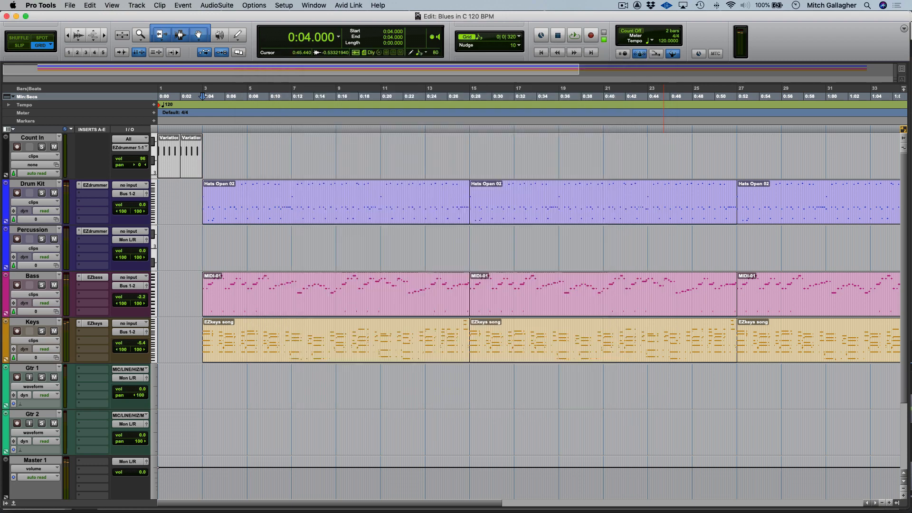
Step: Bounce the MON L/R mix offline as a 24-bit, 48 kHz interleaved WAV file named "Blues in C 120 BPM"
{"action": "key", "text": "alt+super+b"}
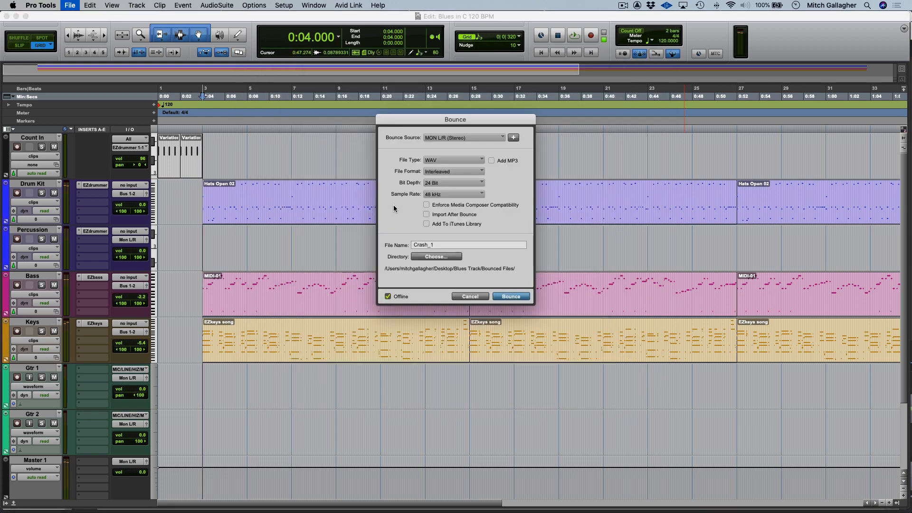
{"action": "double_click", "coordinate": [440, 243]}
{"action": "type", "text": "Blues in C 12"}
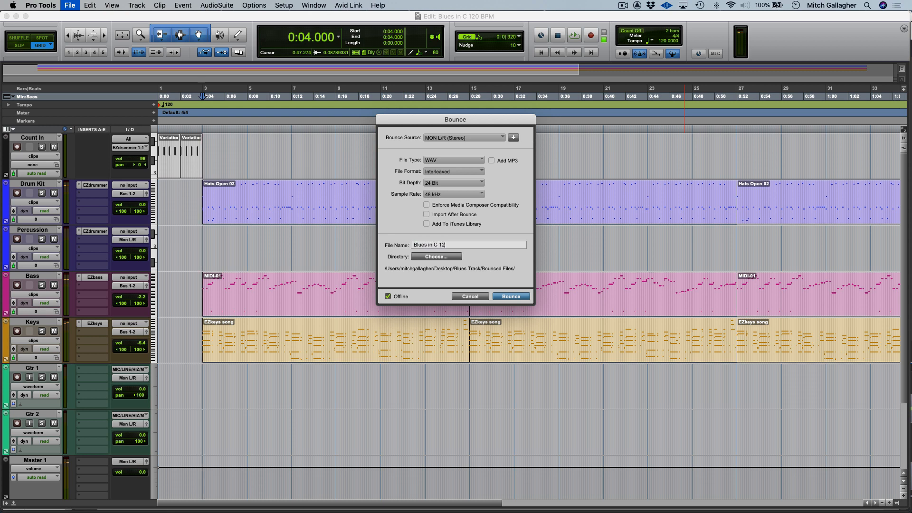
{"action": "type", "text": "0 BPM"}
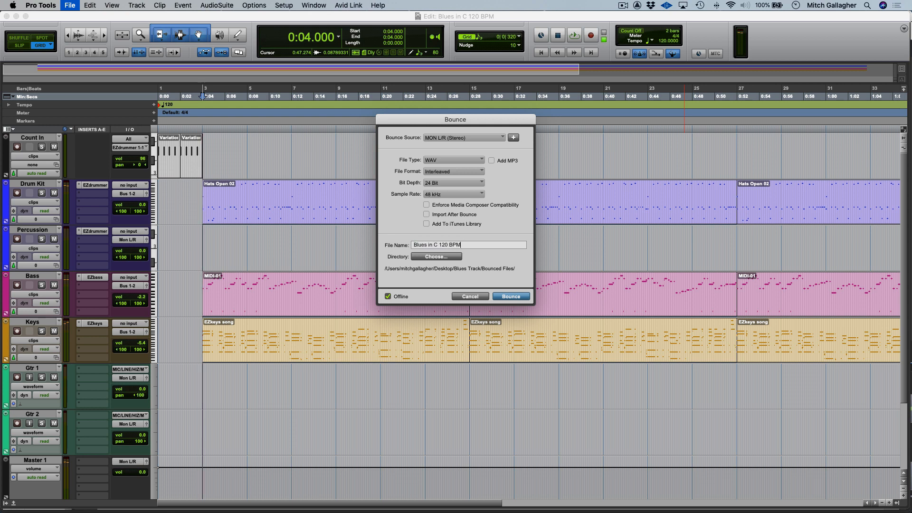
{"action": "key", "text": "Return"}
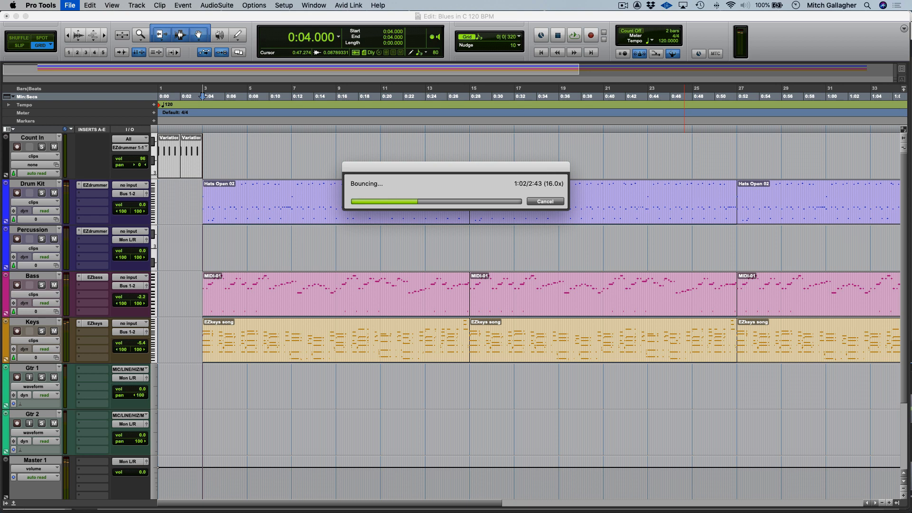
Step: Play the session from the start and view the Drum Kit's EZdrummer, the EZbass and the EZkeys instruments, returning to EZdrummer
{"action": "key", "text": "space"}
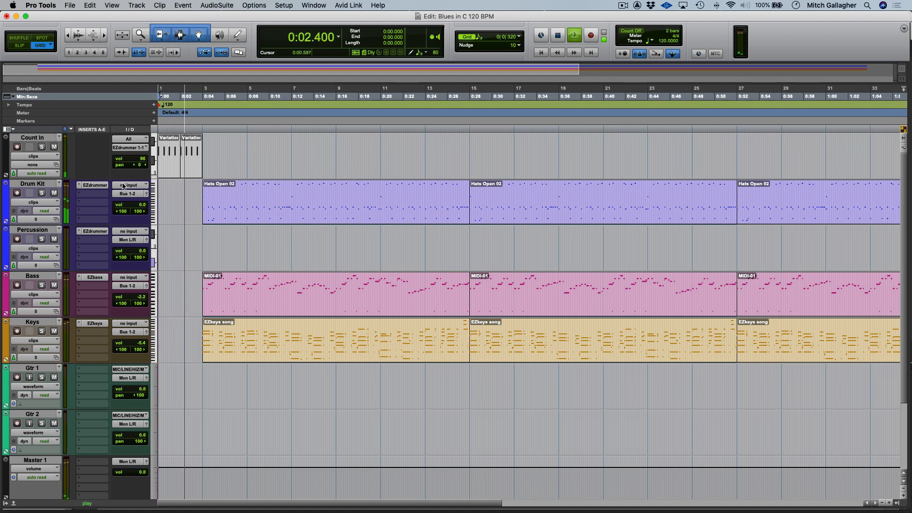
{"action": "left_click", "coordinate": [101, 186]}
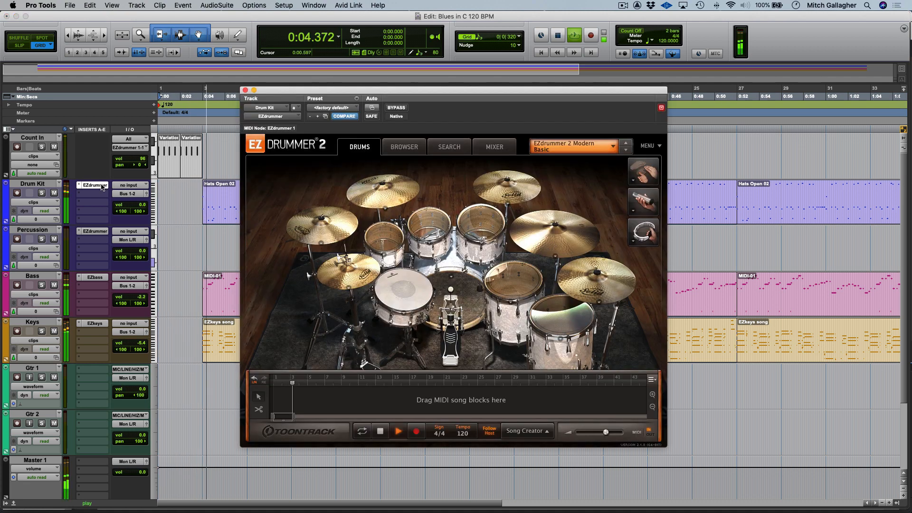
{"action": "left_click", "coordinate": [97, 278]}
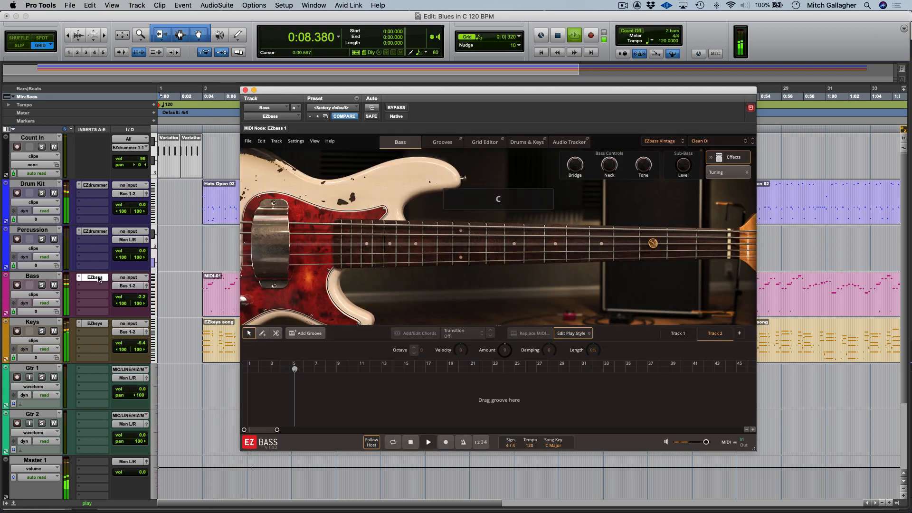
{"action": "left_click", "coordinate": [95, 324]}
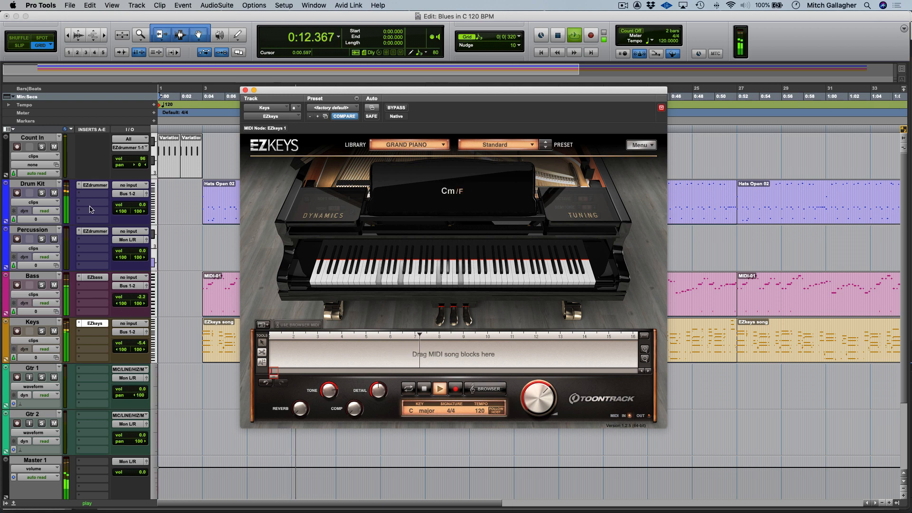
{"action": "left_click", "coordinate": [95, 187]}
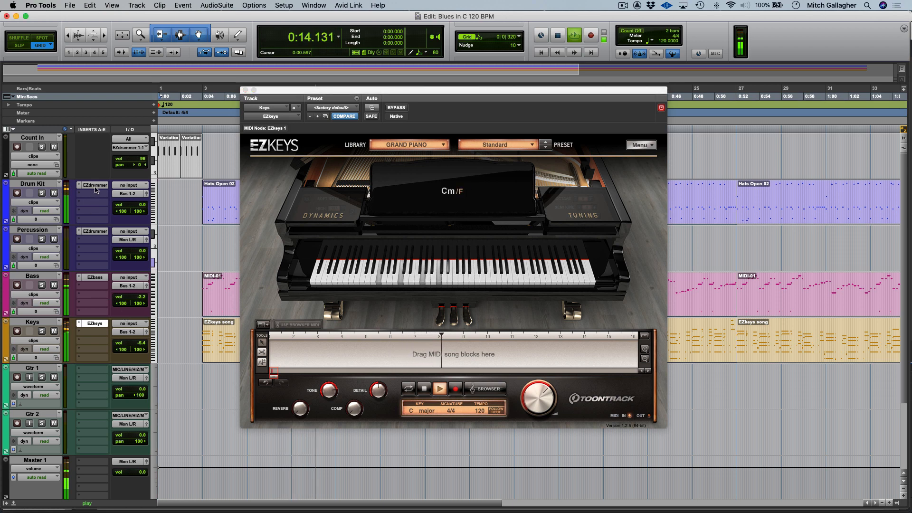
{"action": "left_click", "coordinate": [95, 185]}
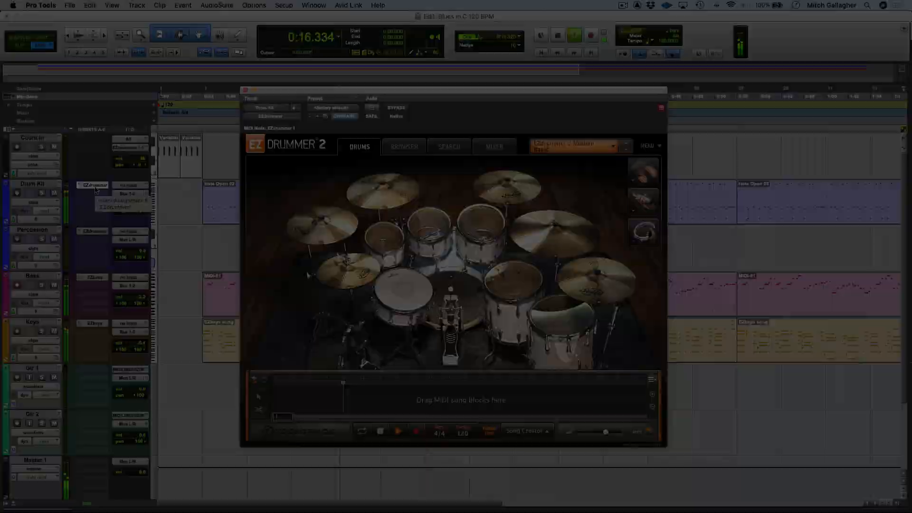